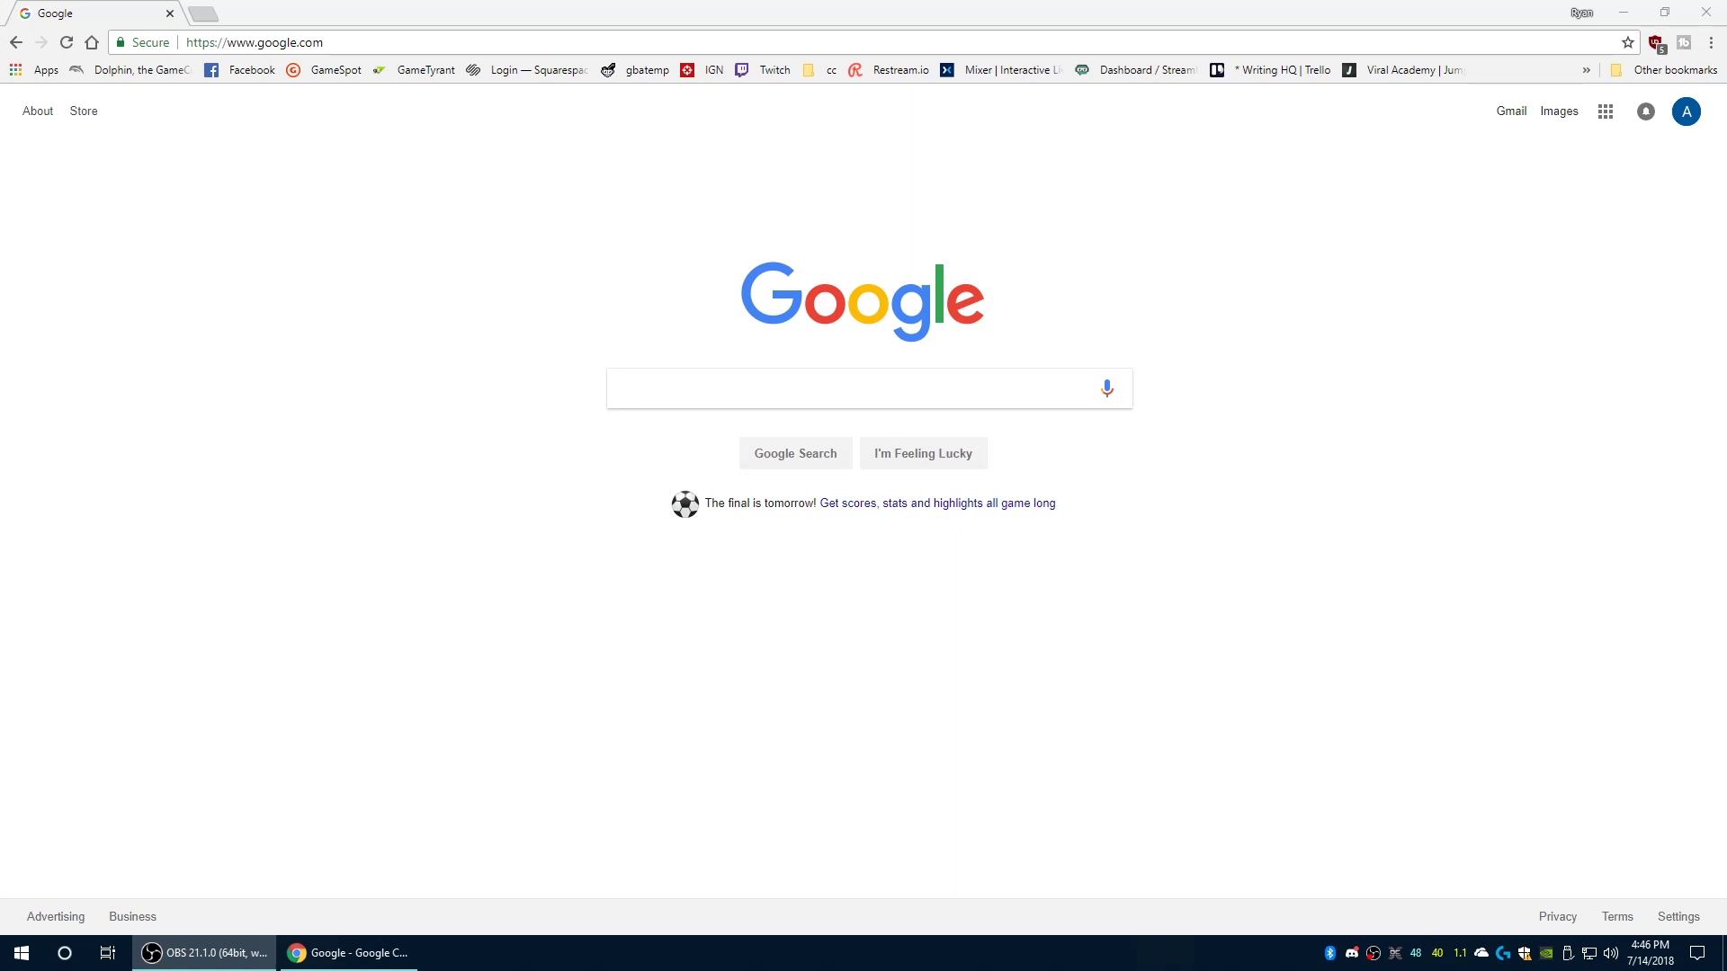
Step: Go to retroarch.com, open Downloads, and follow the Nightly builds link to the buildbot listing
left_click(493, 43)
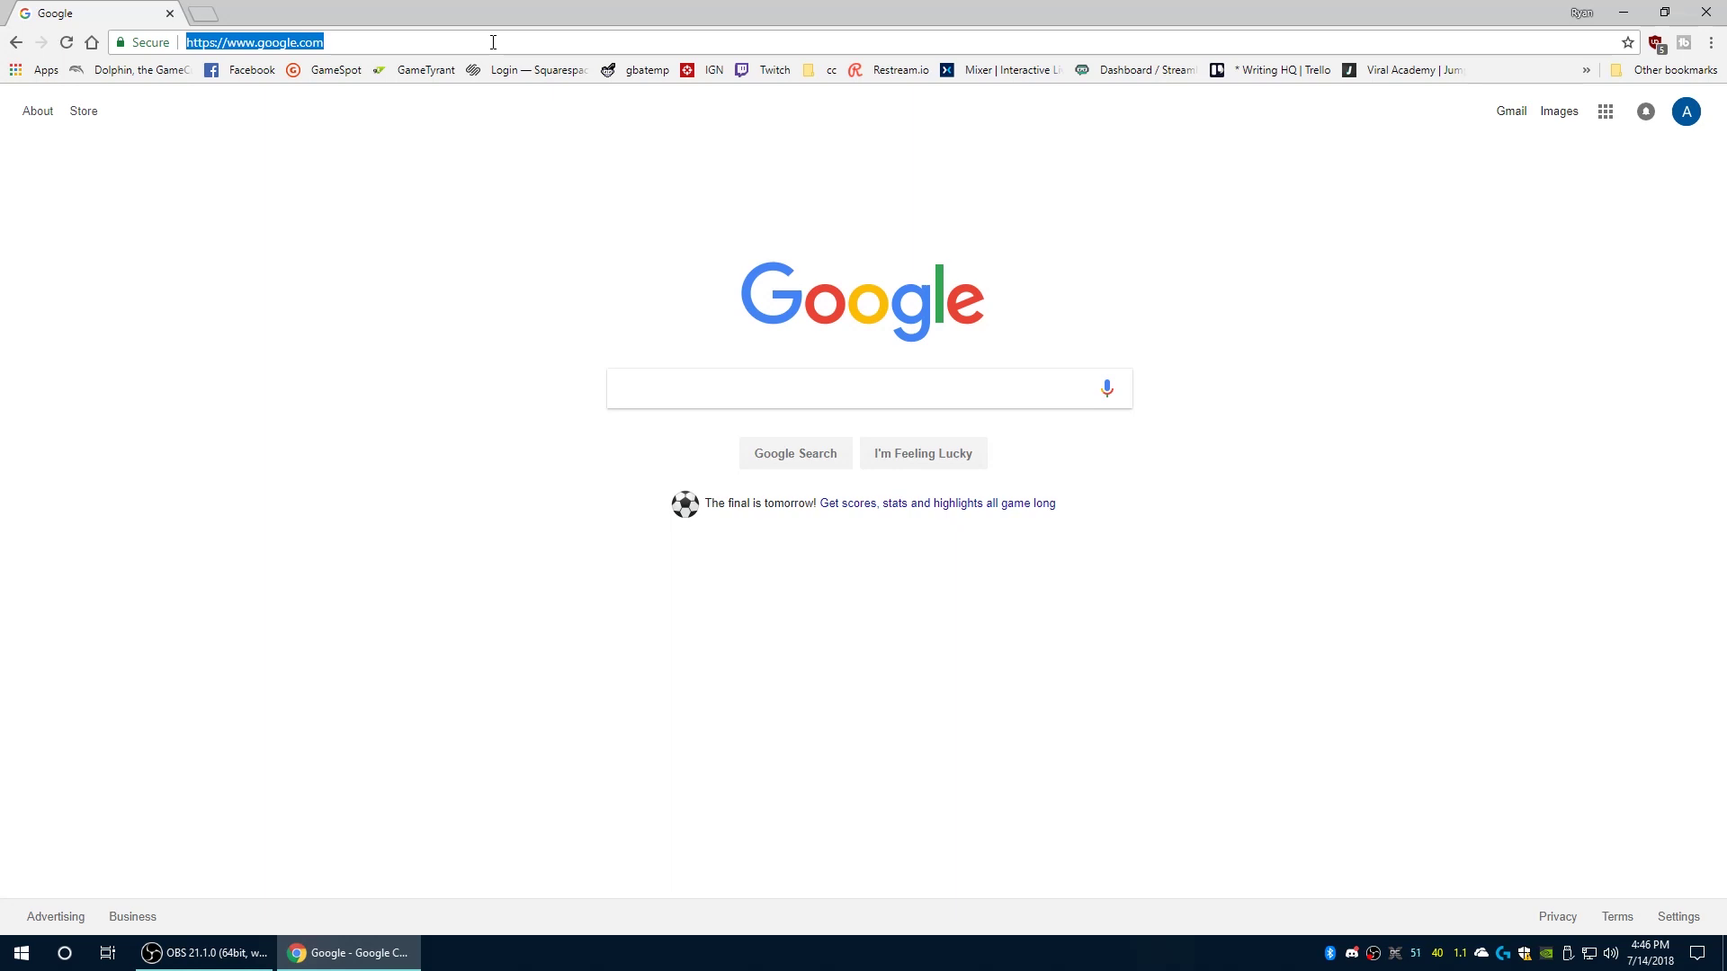
type("retroarch.co")
key("Return")
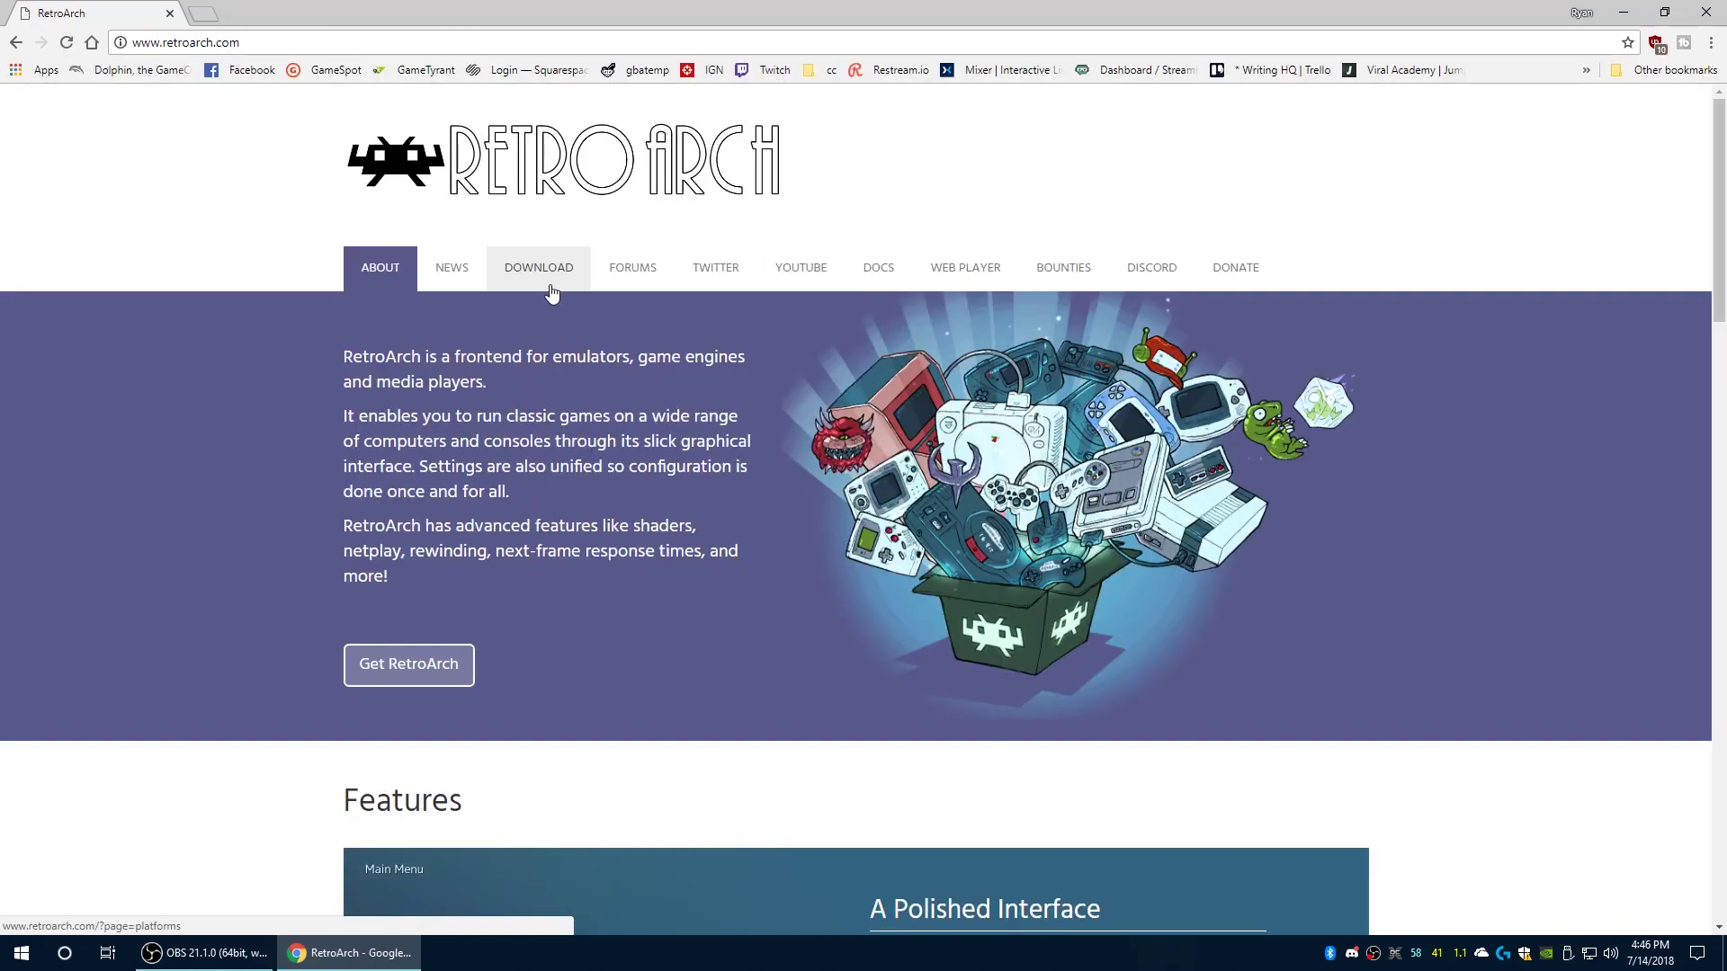
left_click(556, 286)
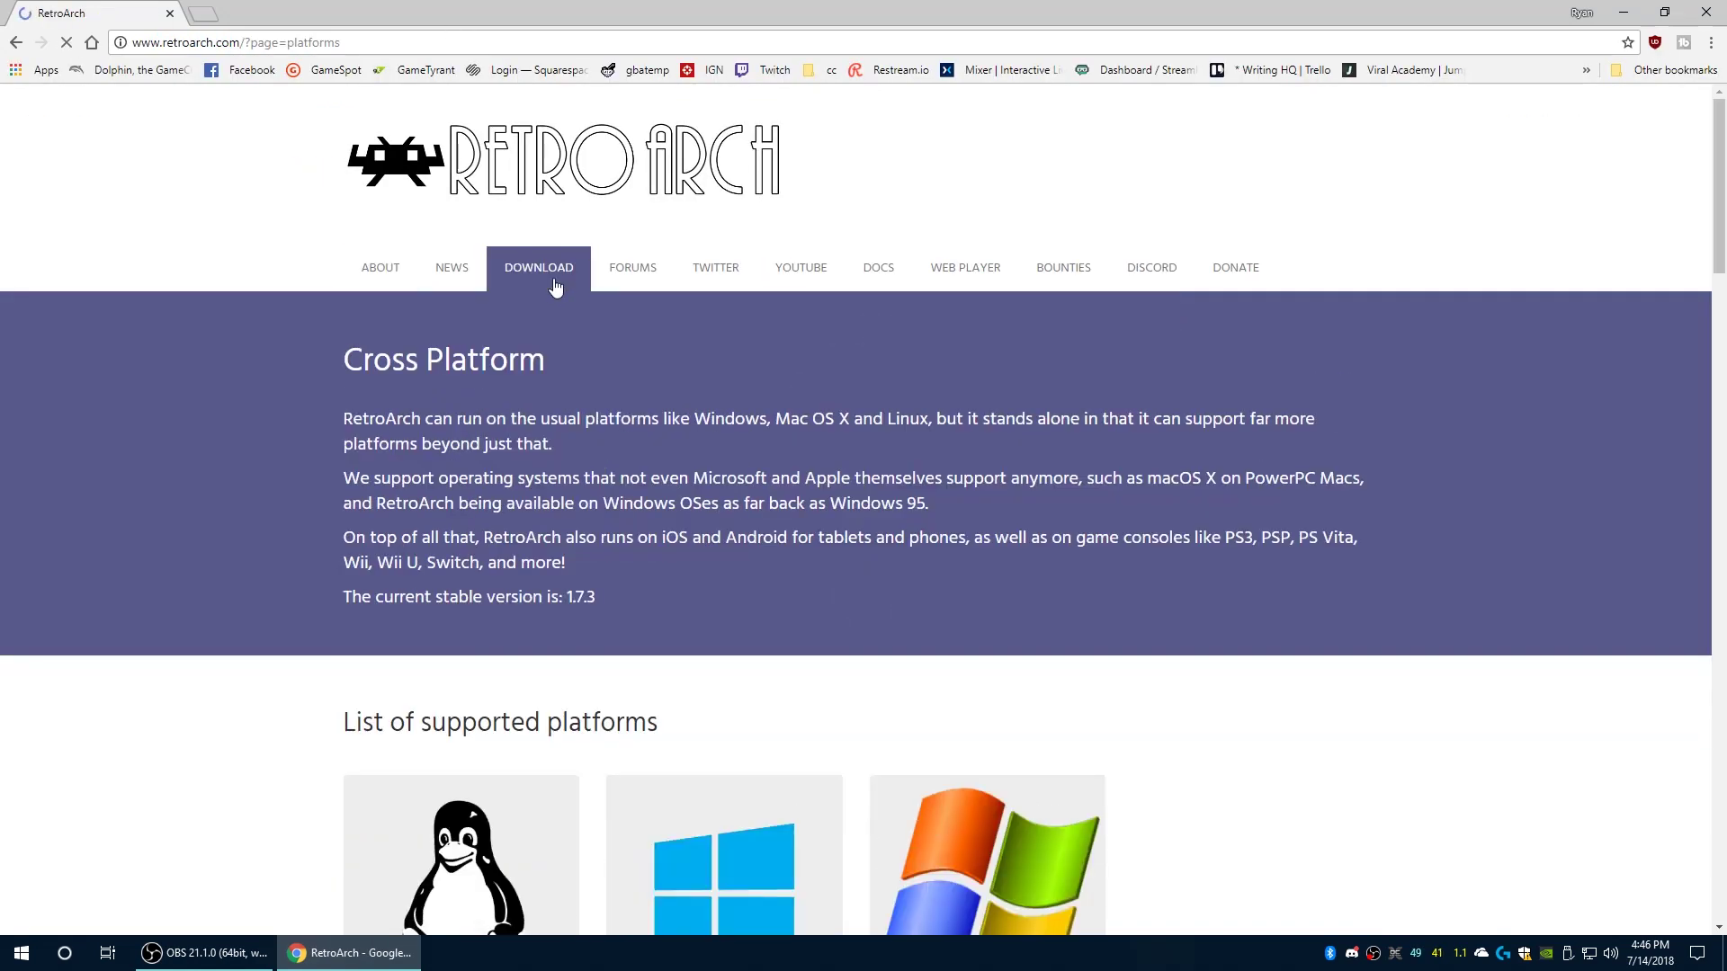
scroll(760, 445, "down", 20)
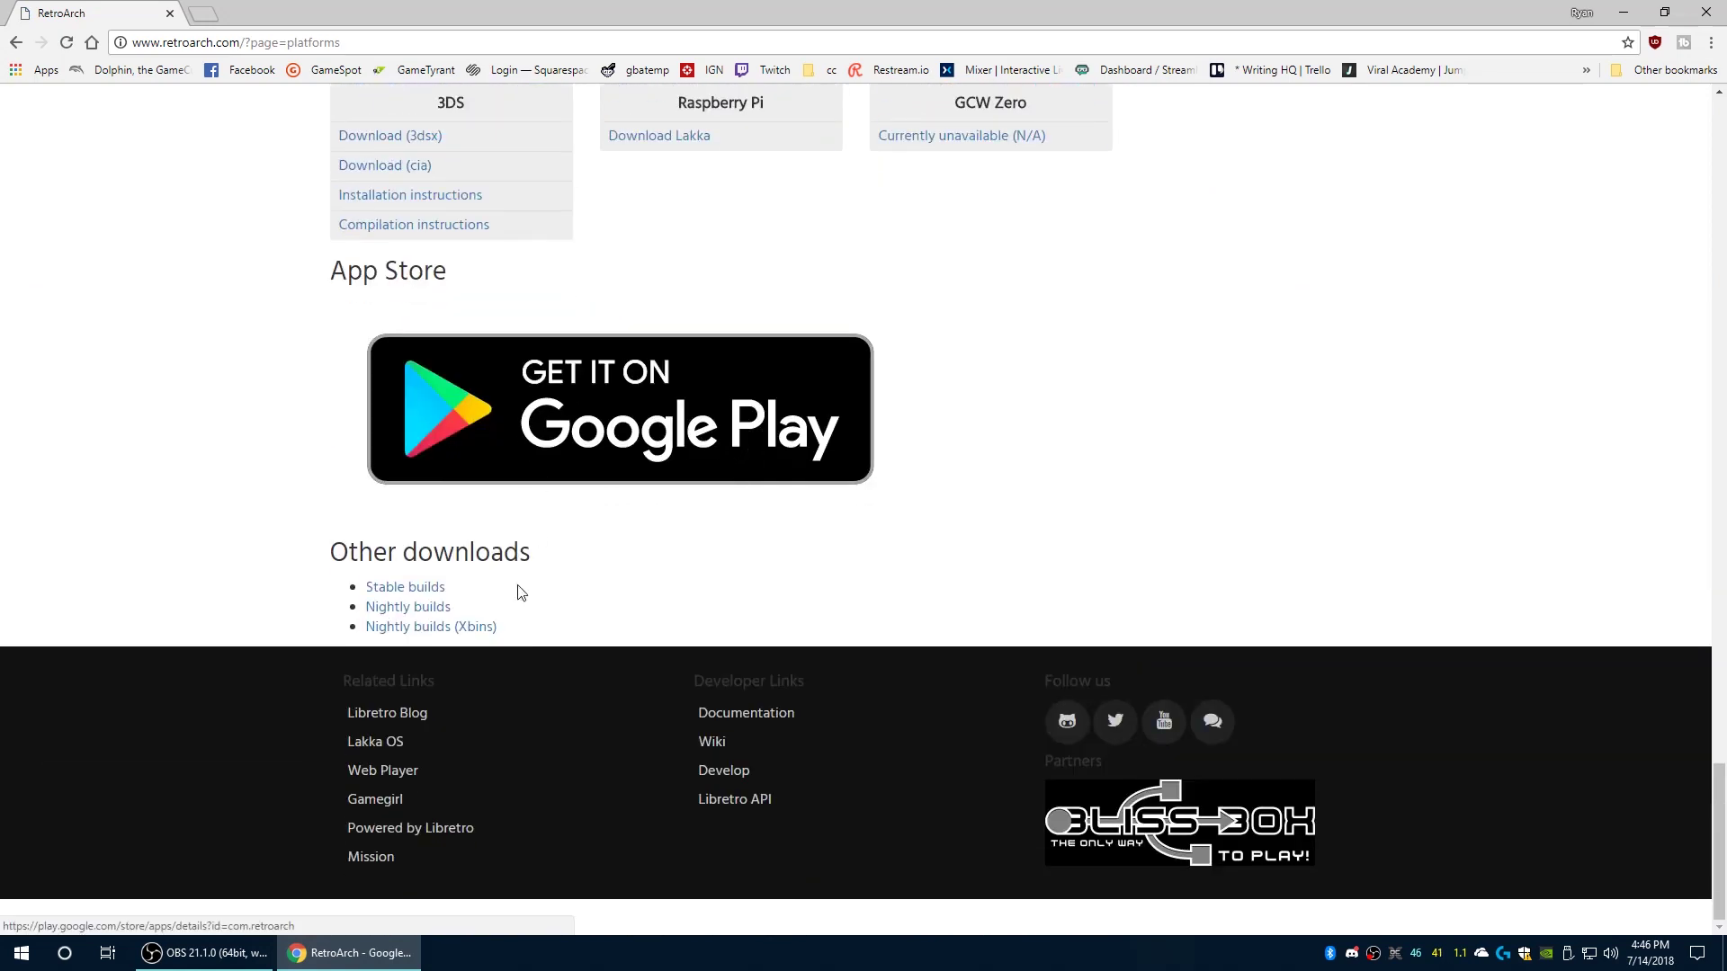
left_click(436, 615)
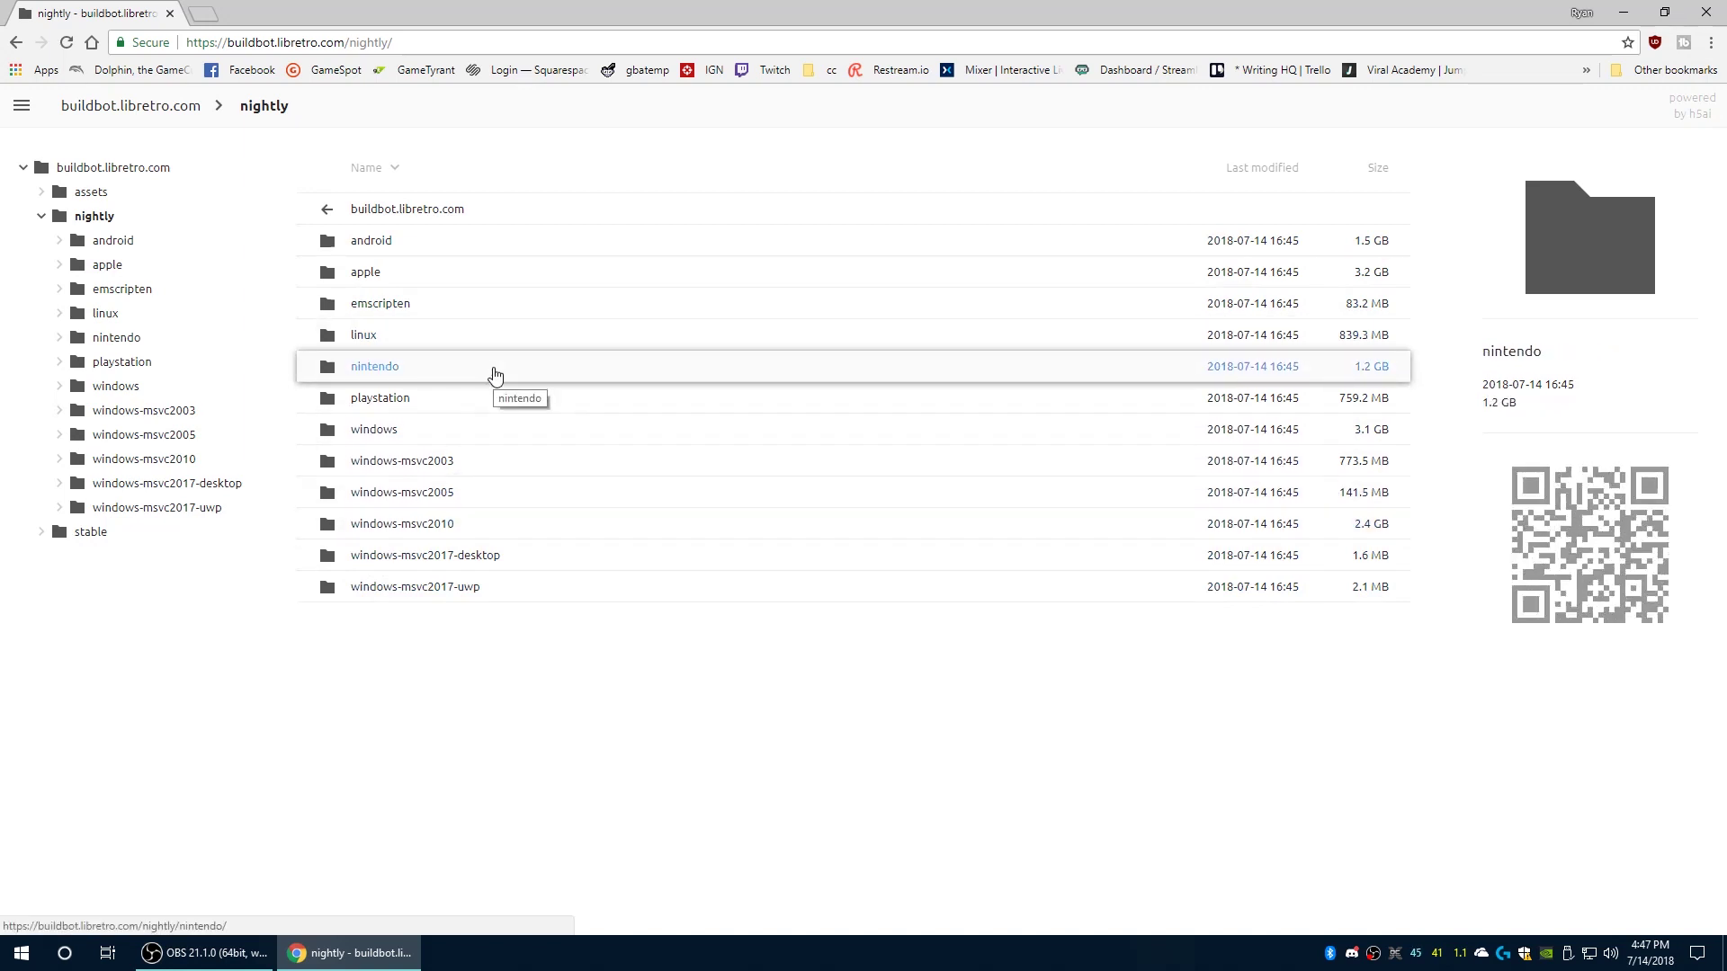
Step: Download RetroArch.7z from the windows > x86_64 nightly builds folder
left_click(391, 436)
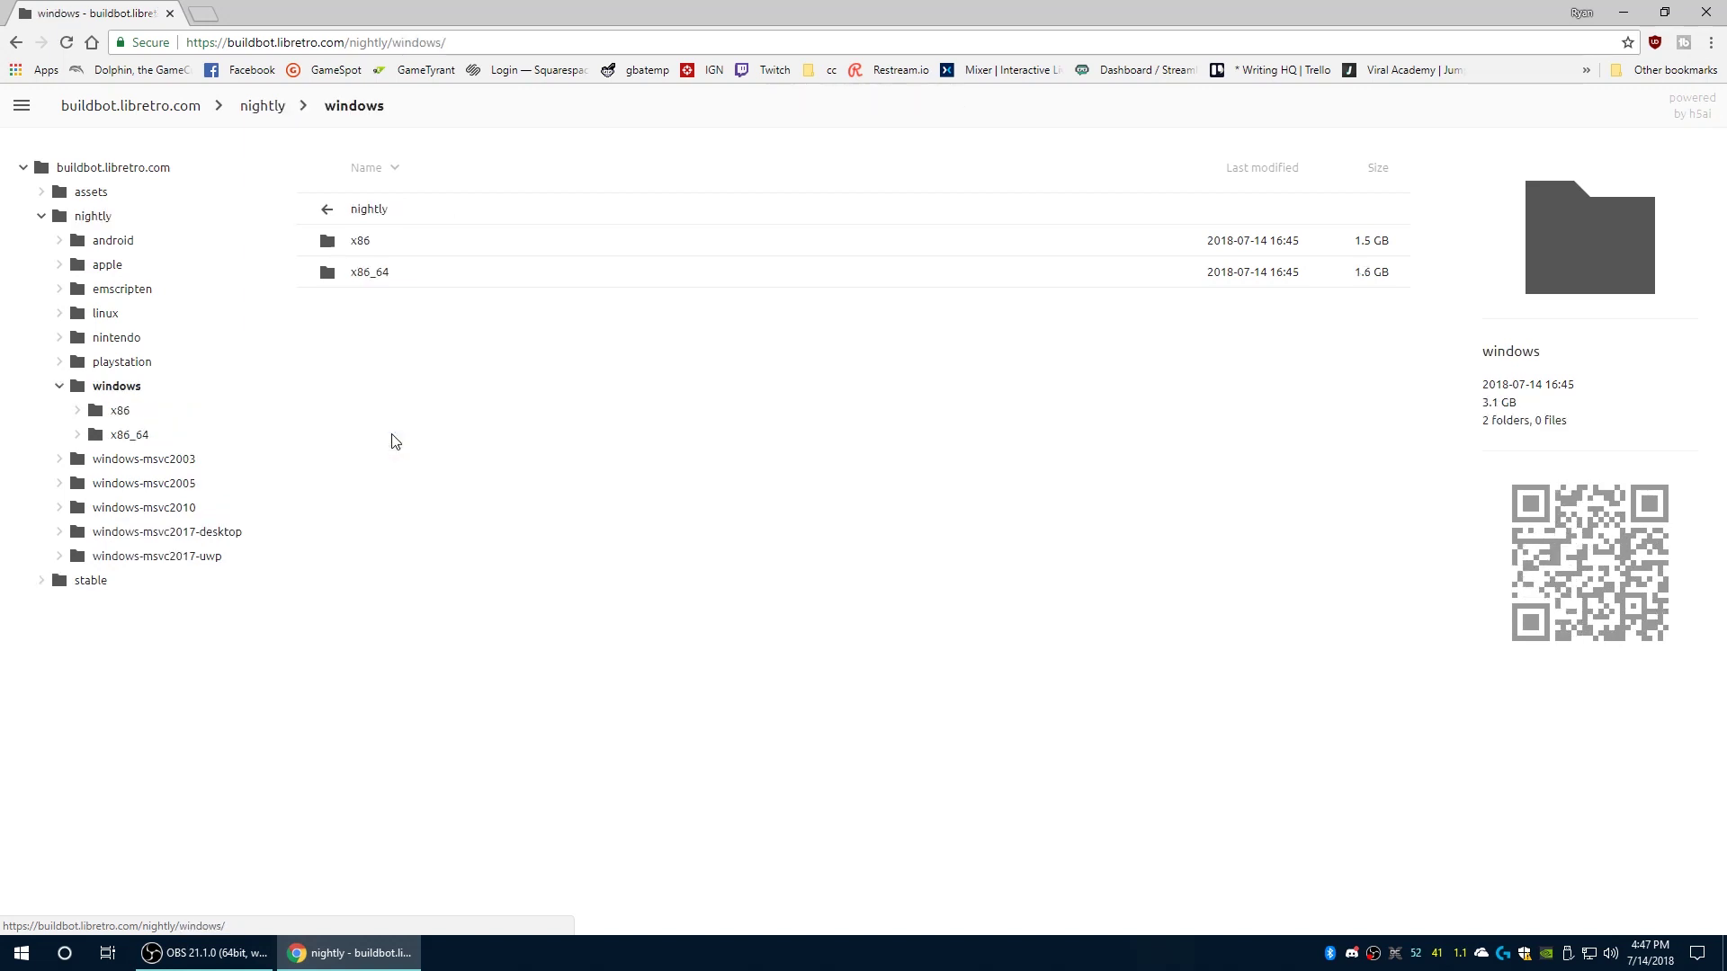
left_click(414, 275)
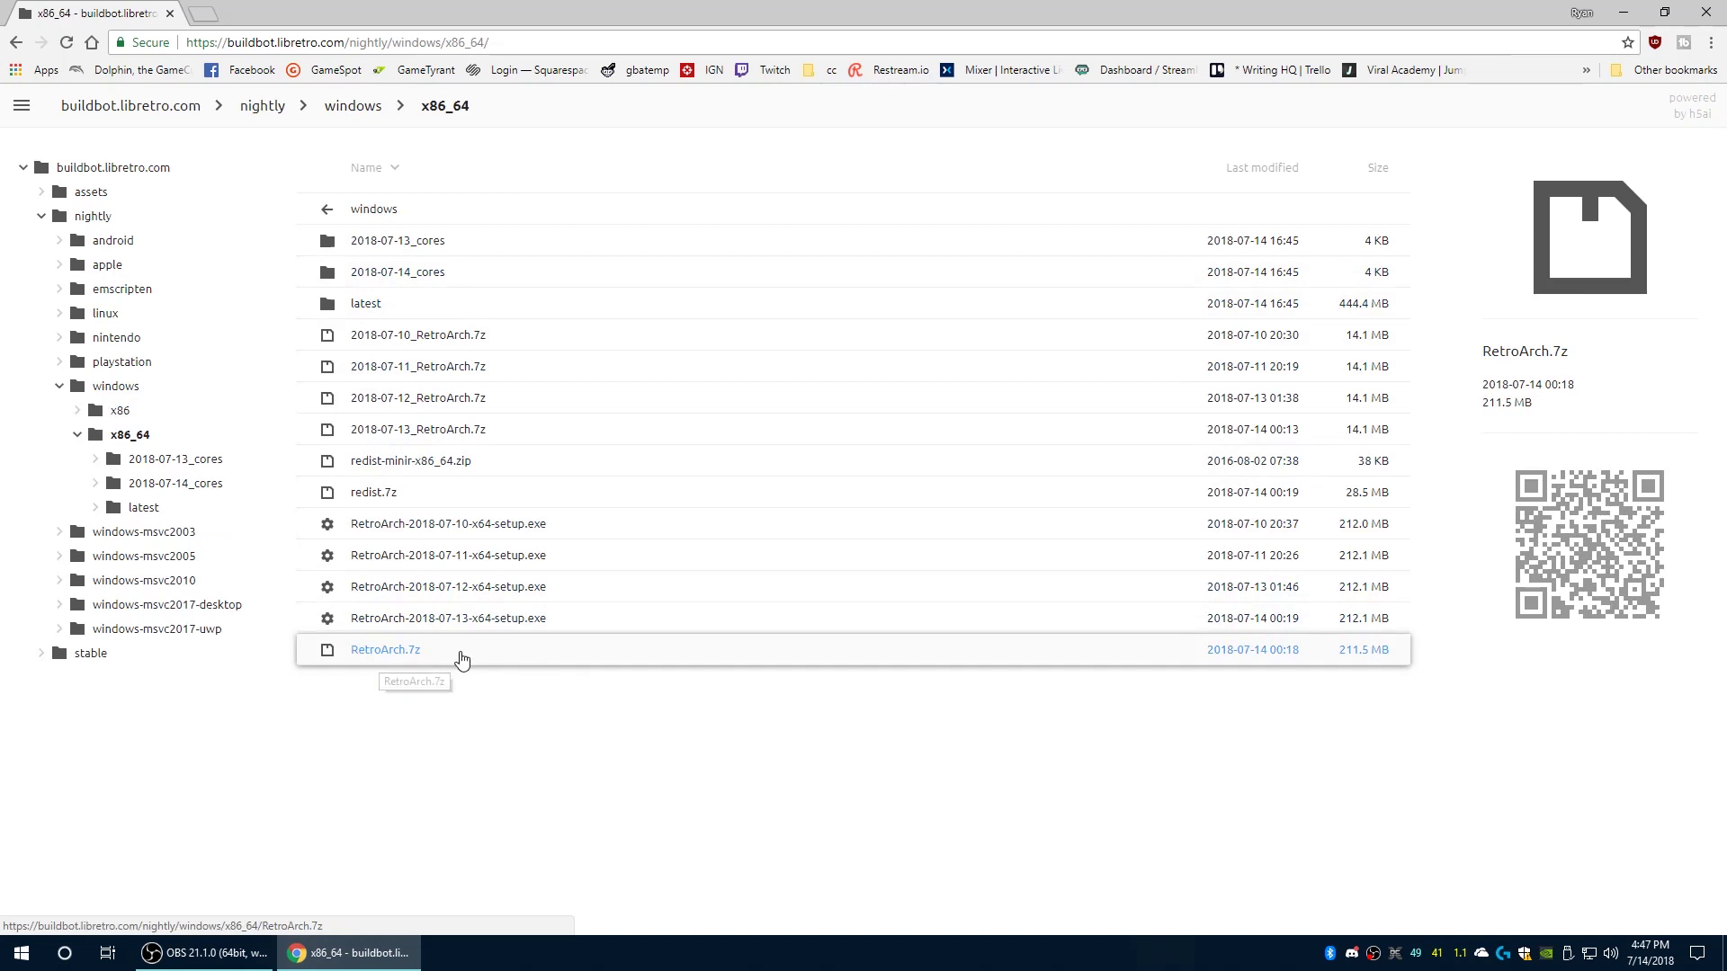
left_click(383, 659)
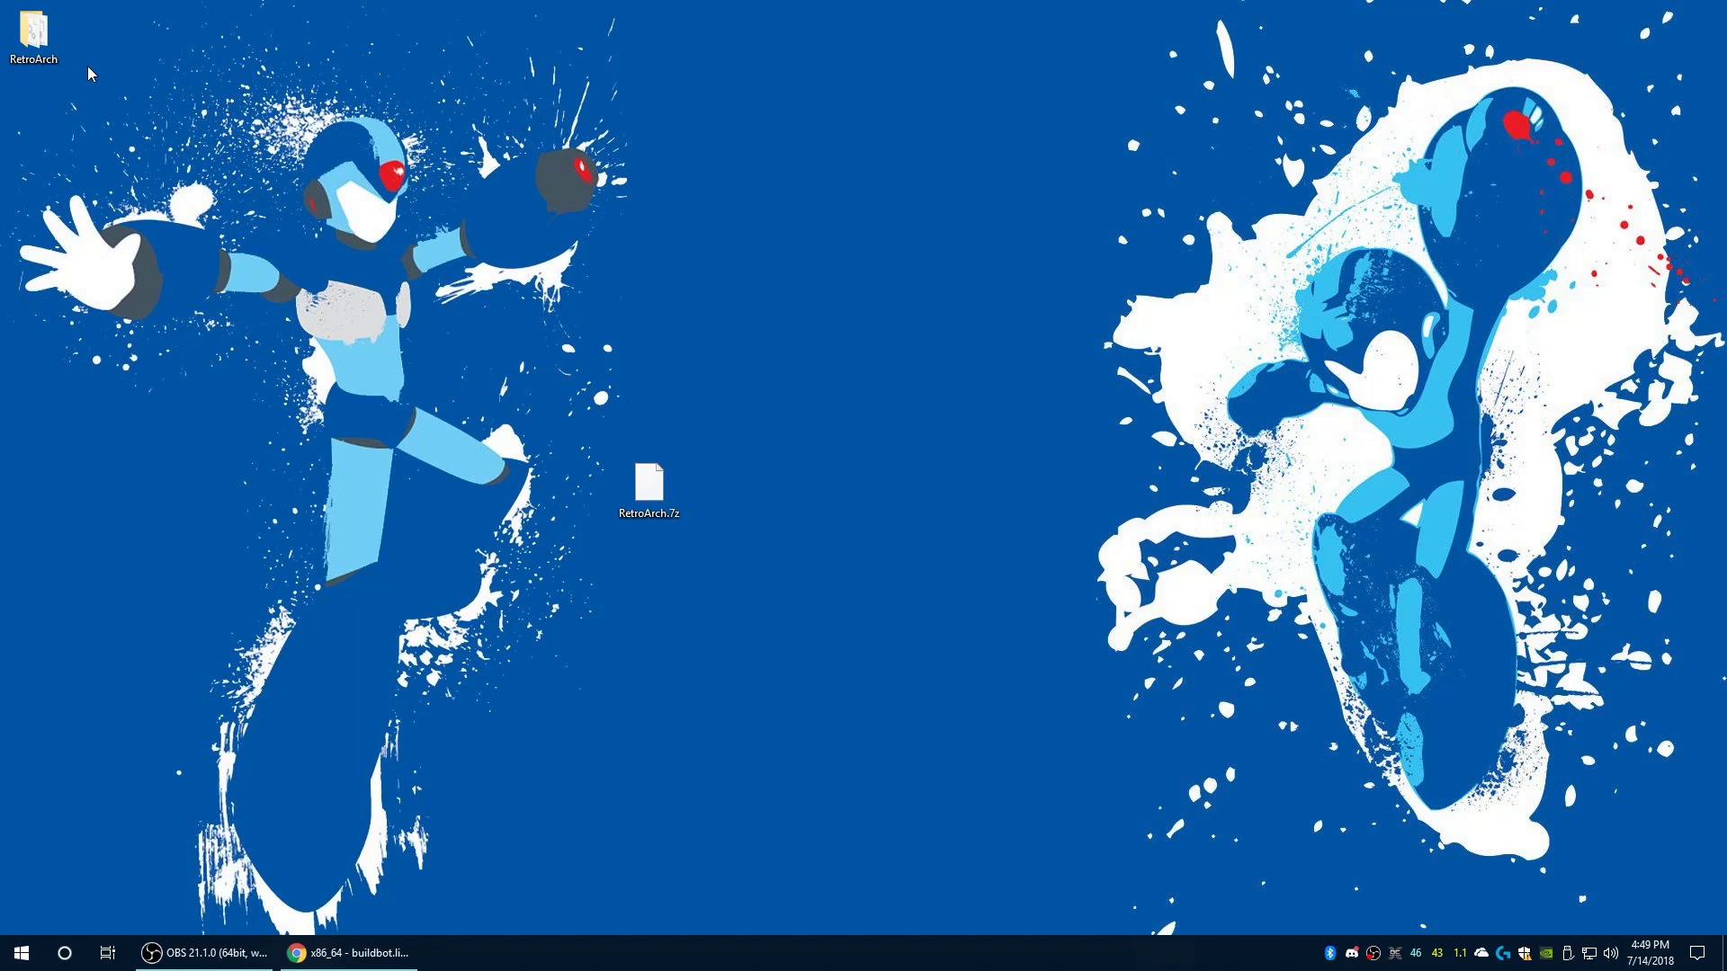
Step: Open the RetroArch folder on the desktop and launch retroarch.exe
double_click(33, 34)
scroll(886, 595, "down", 8)
scroll(926, 607, "down", 9)
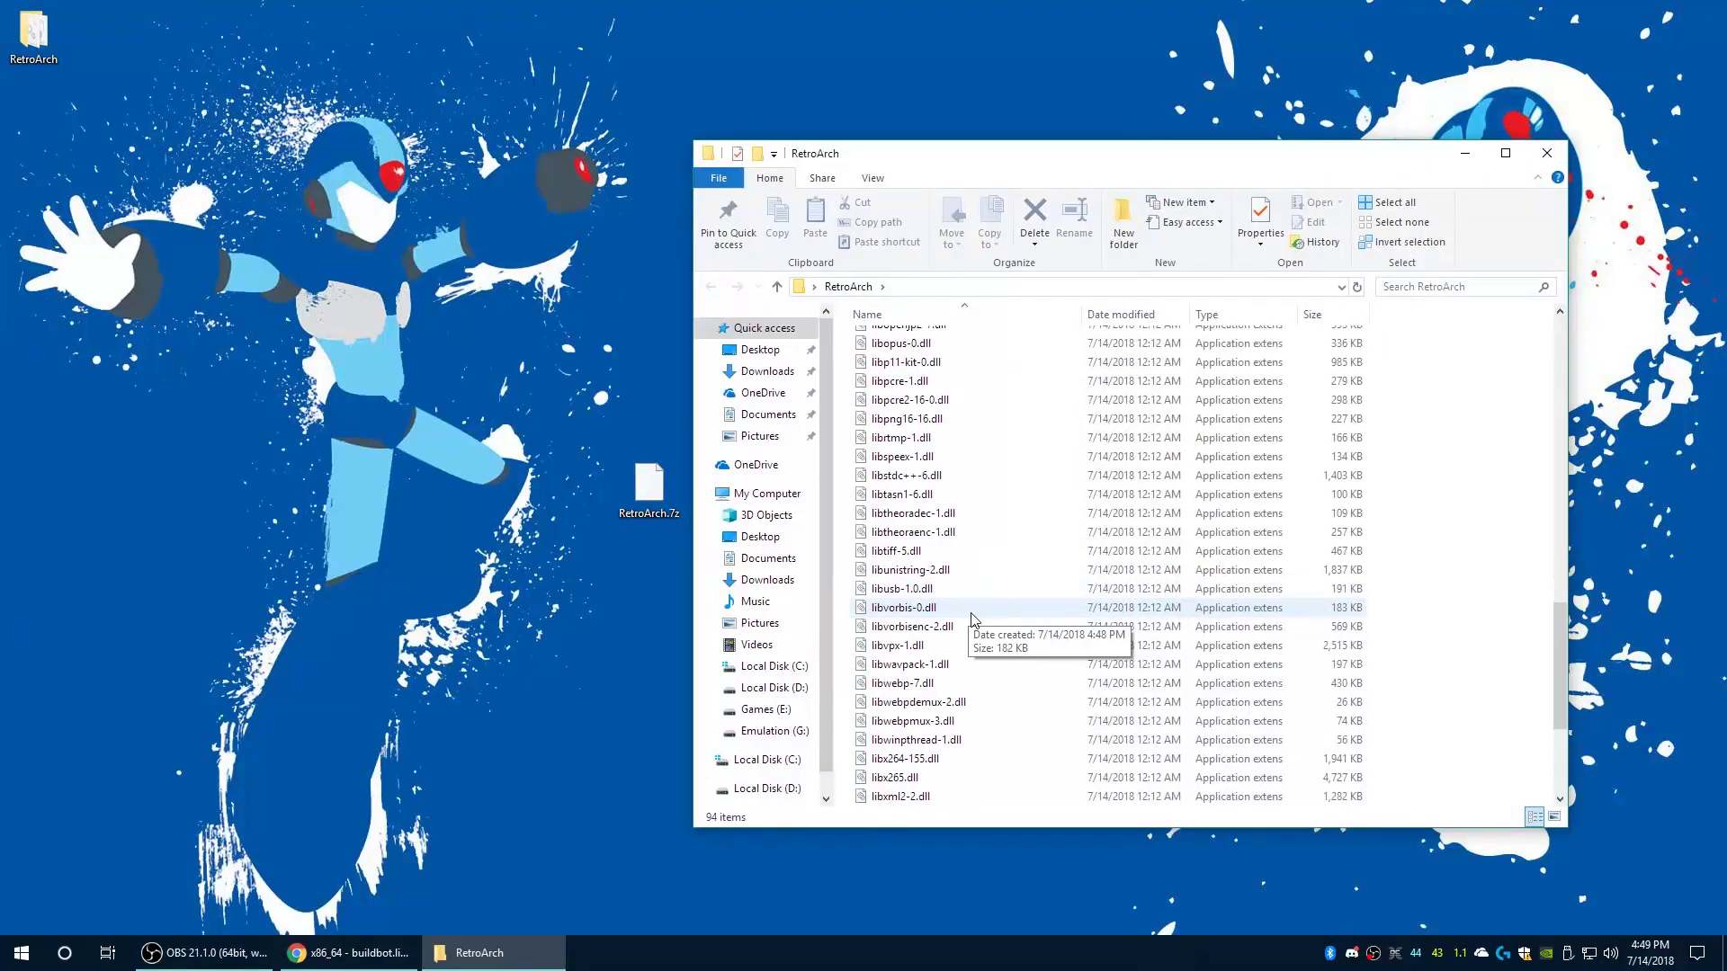
scroll(933, 607, "down", 4)
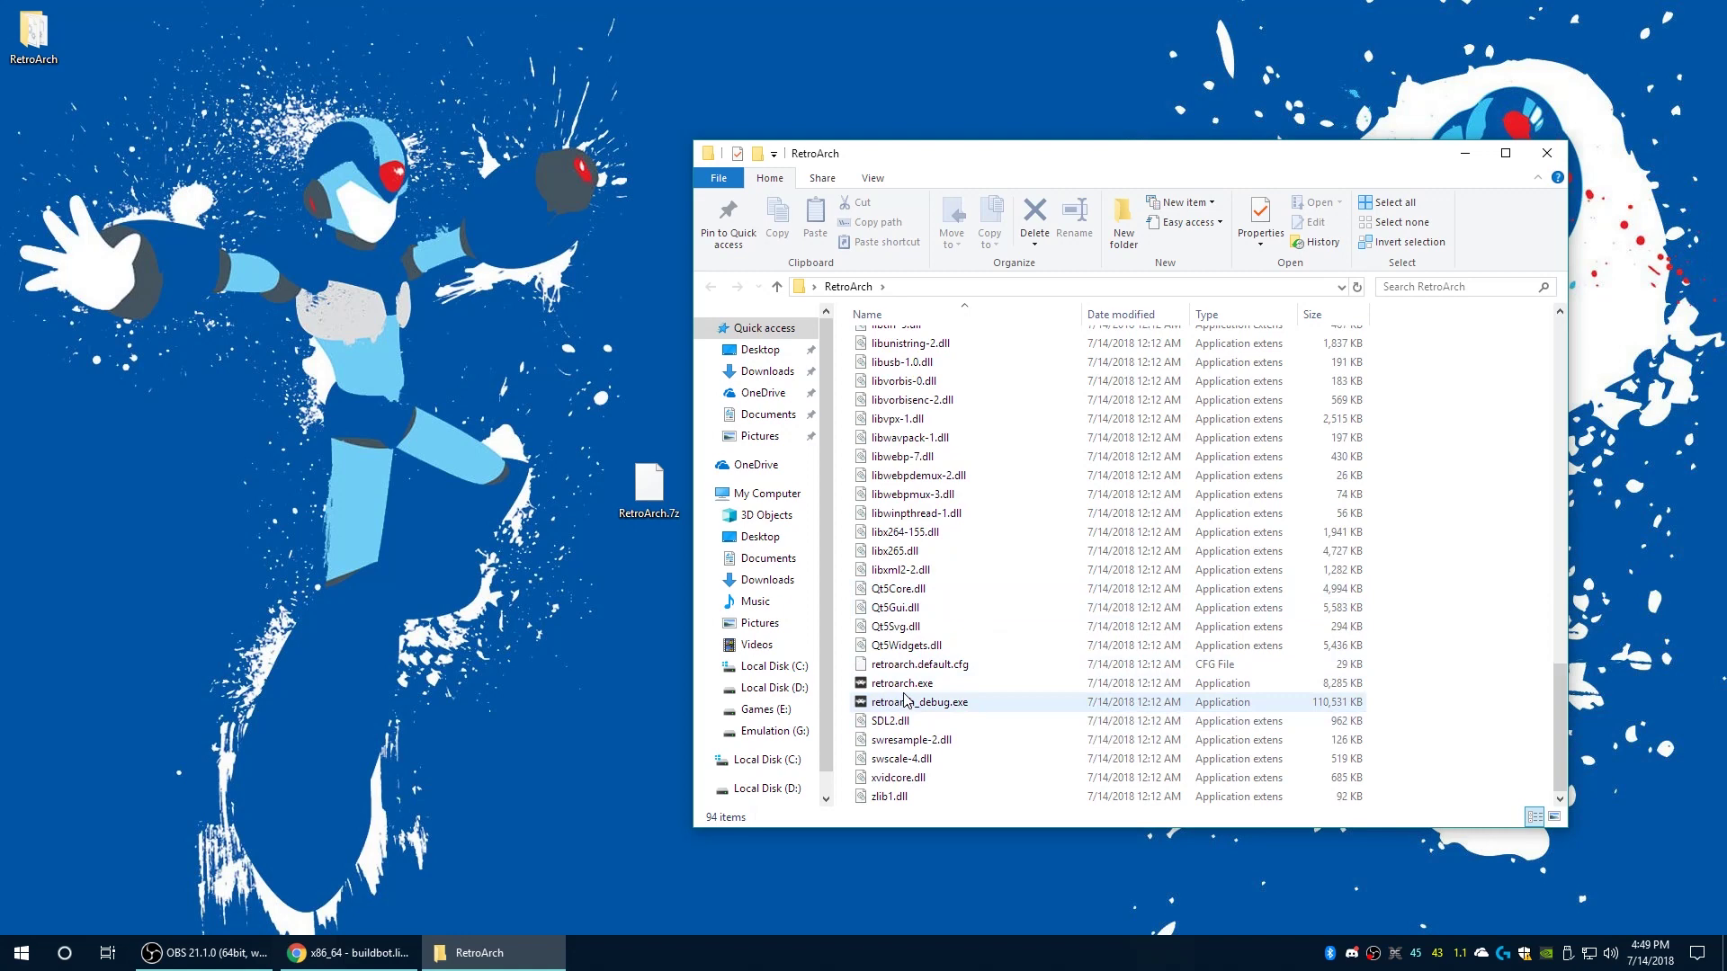
double_click(904, 683)
scroll(757, 480, "down", 6)
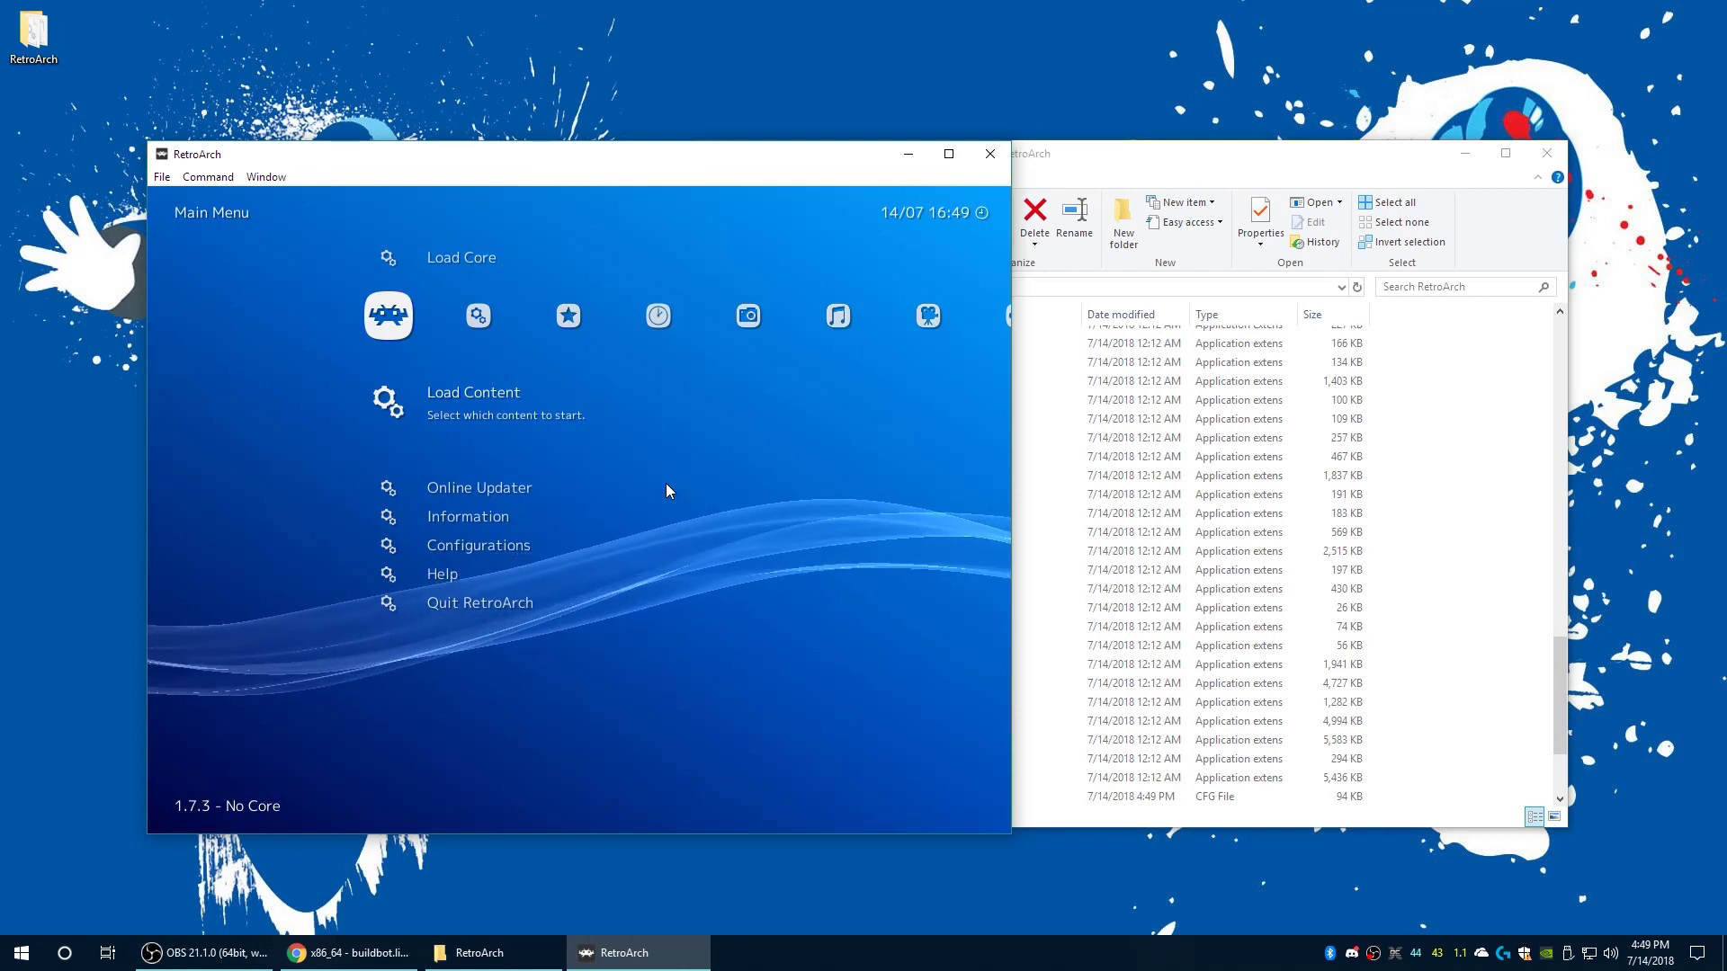
Step: Turn on Start in Fullscreen Mode under Settings > Video
scroll(667, 485, "up", 1)
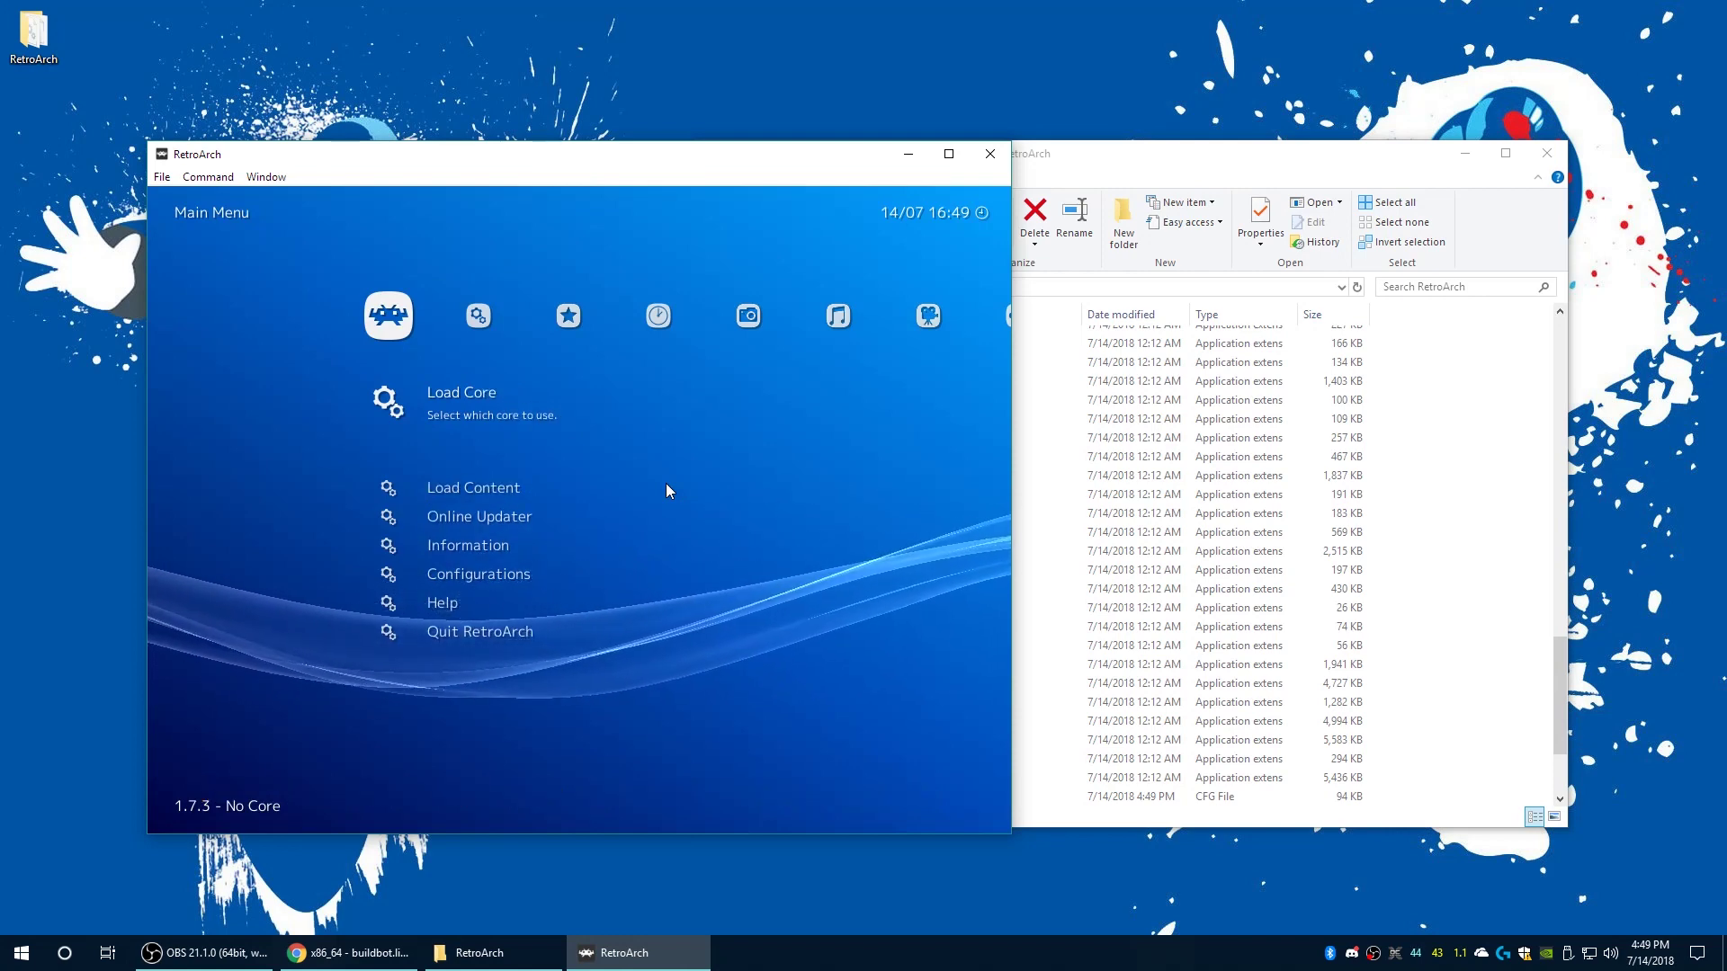
key("Right")
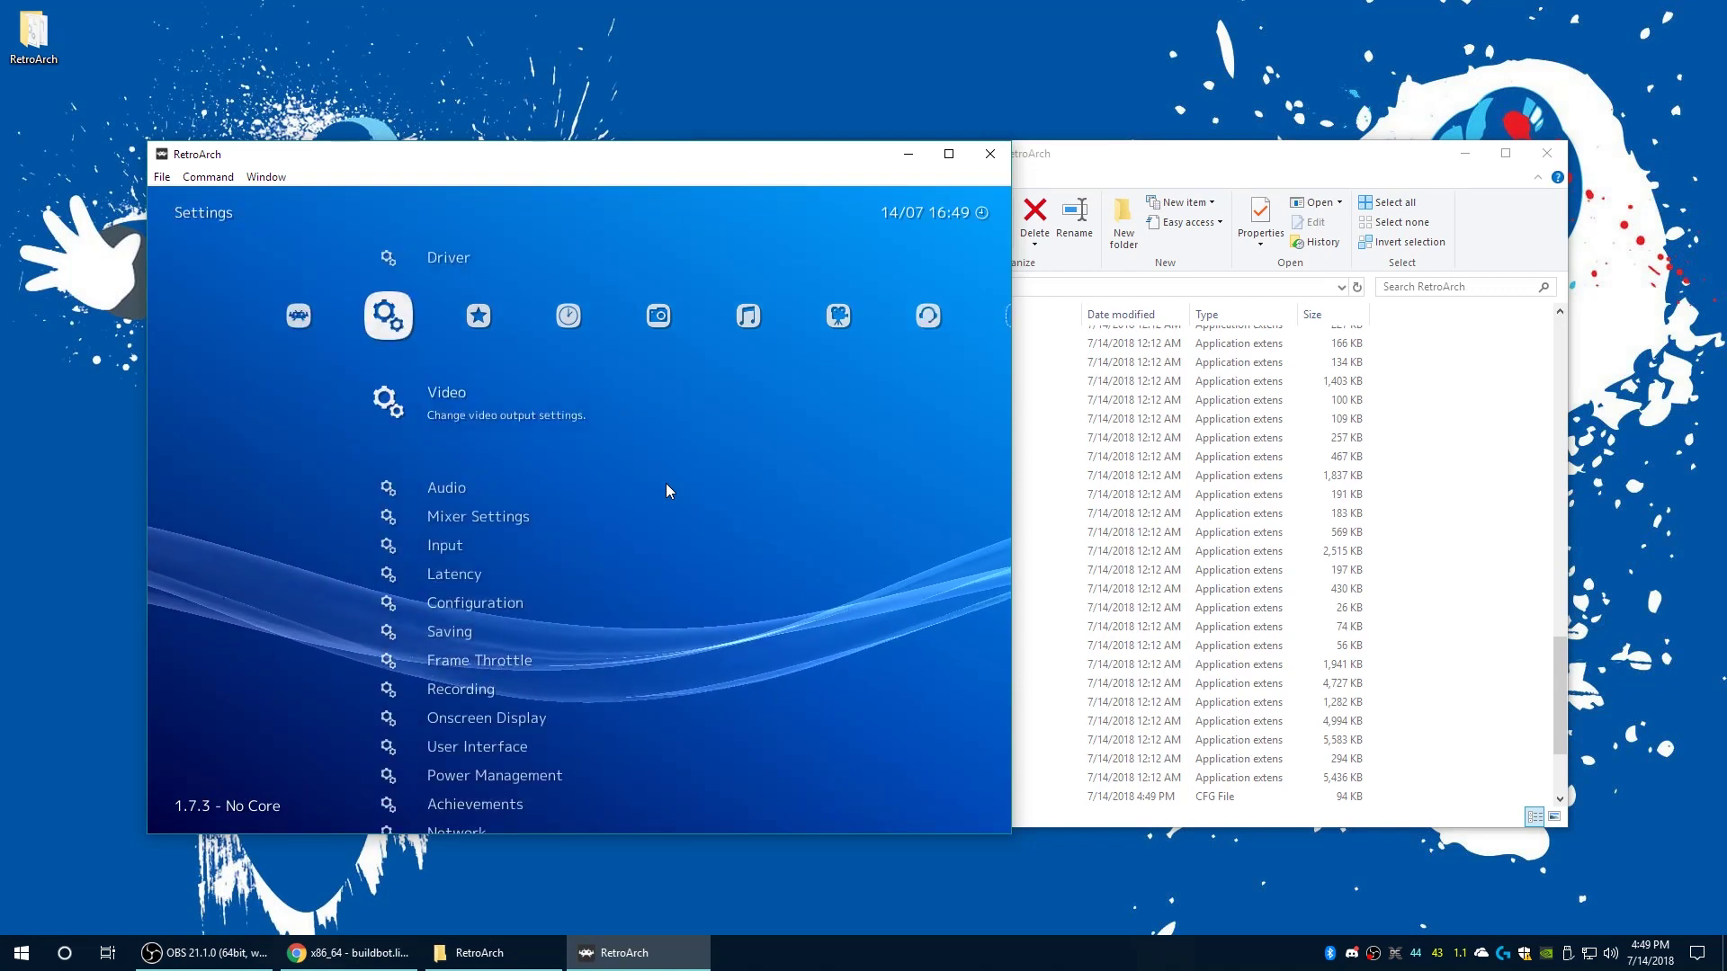
key("Return")
key("Down")
key("Return")
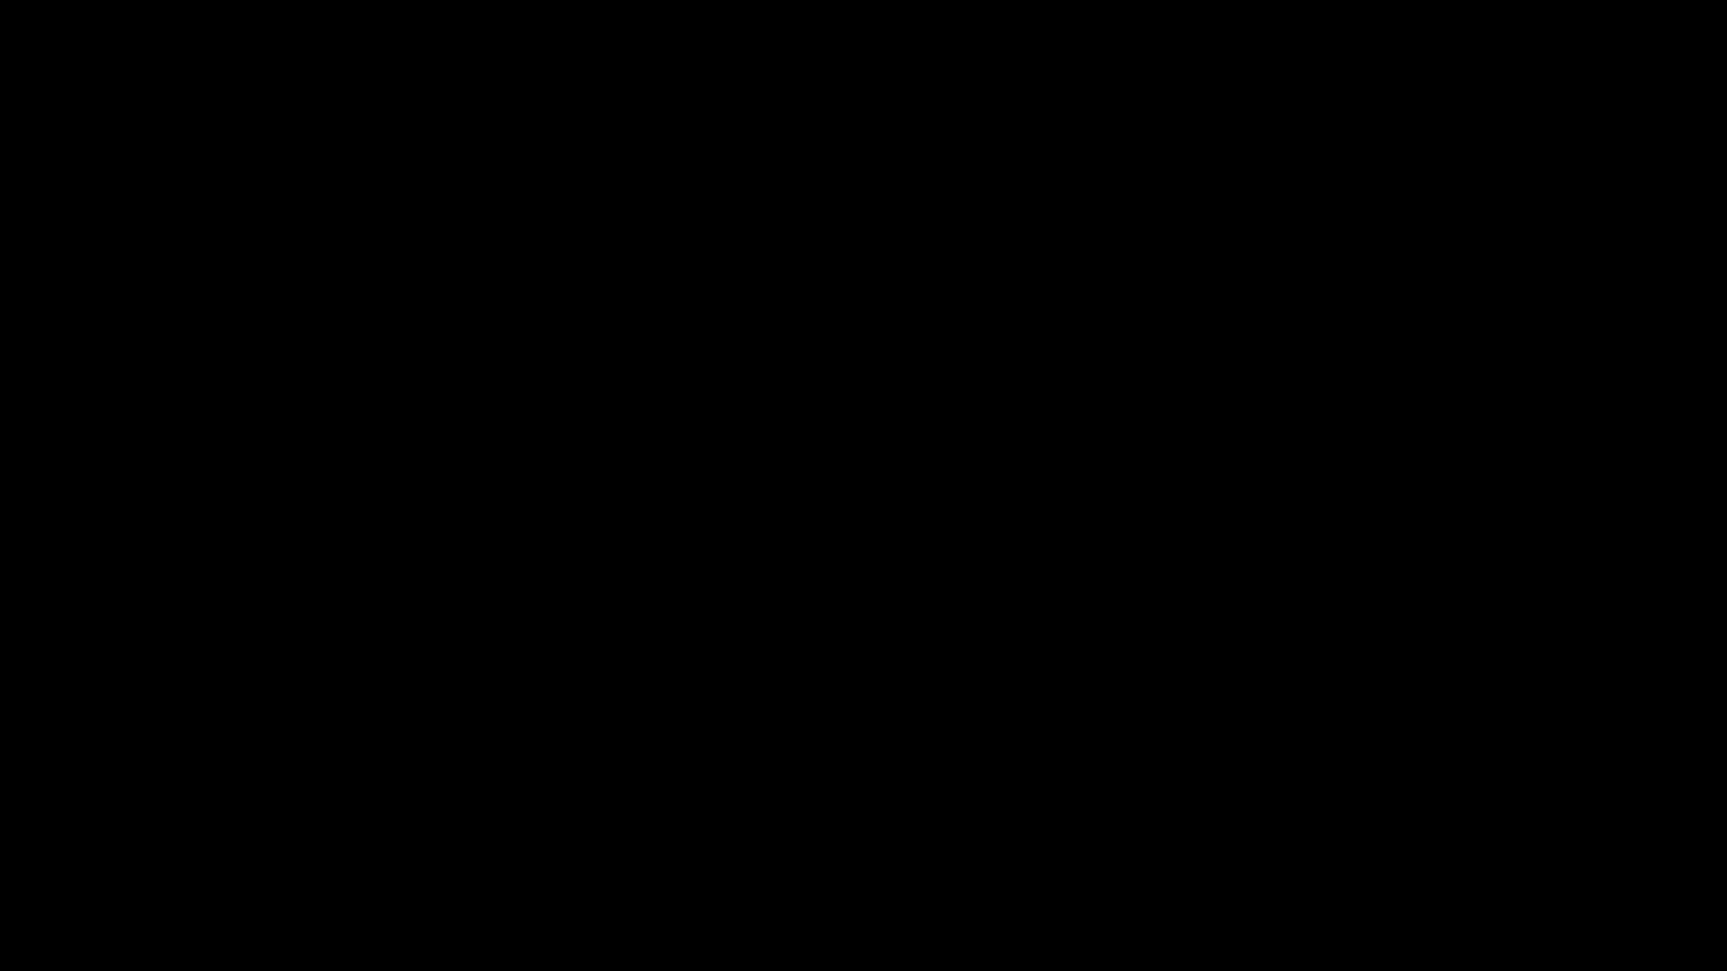
key("BackSpace")
Step: Return to the Main Menu and go into Online Updater
key("Left")
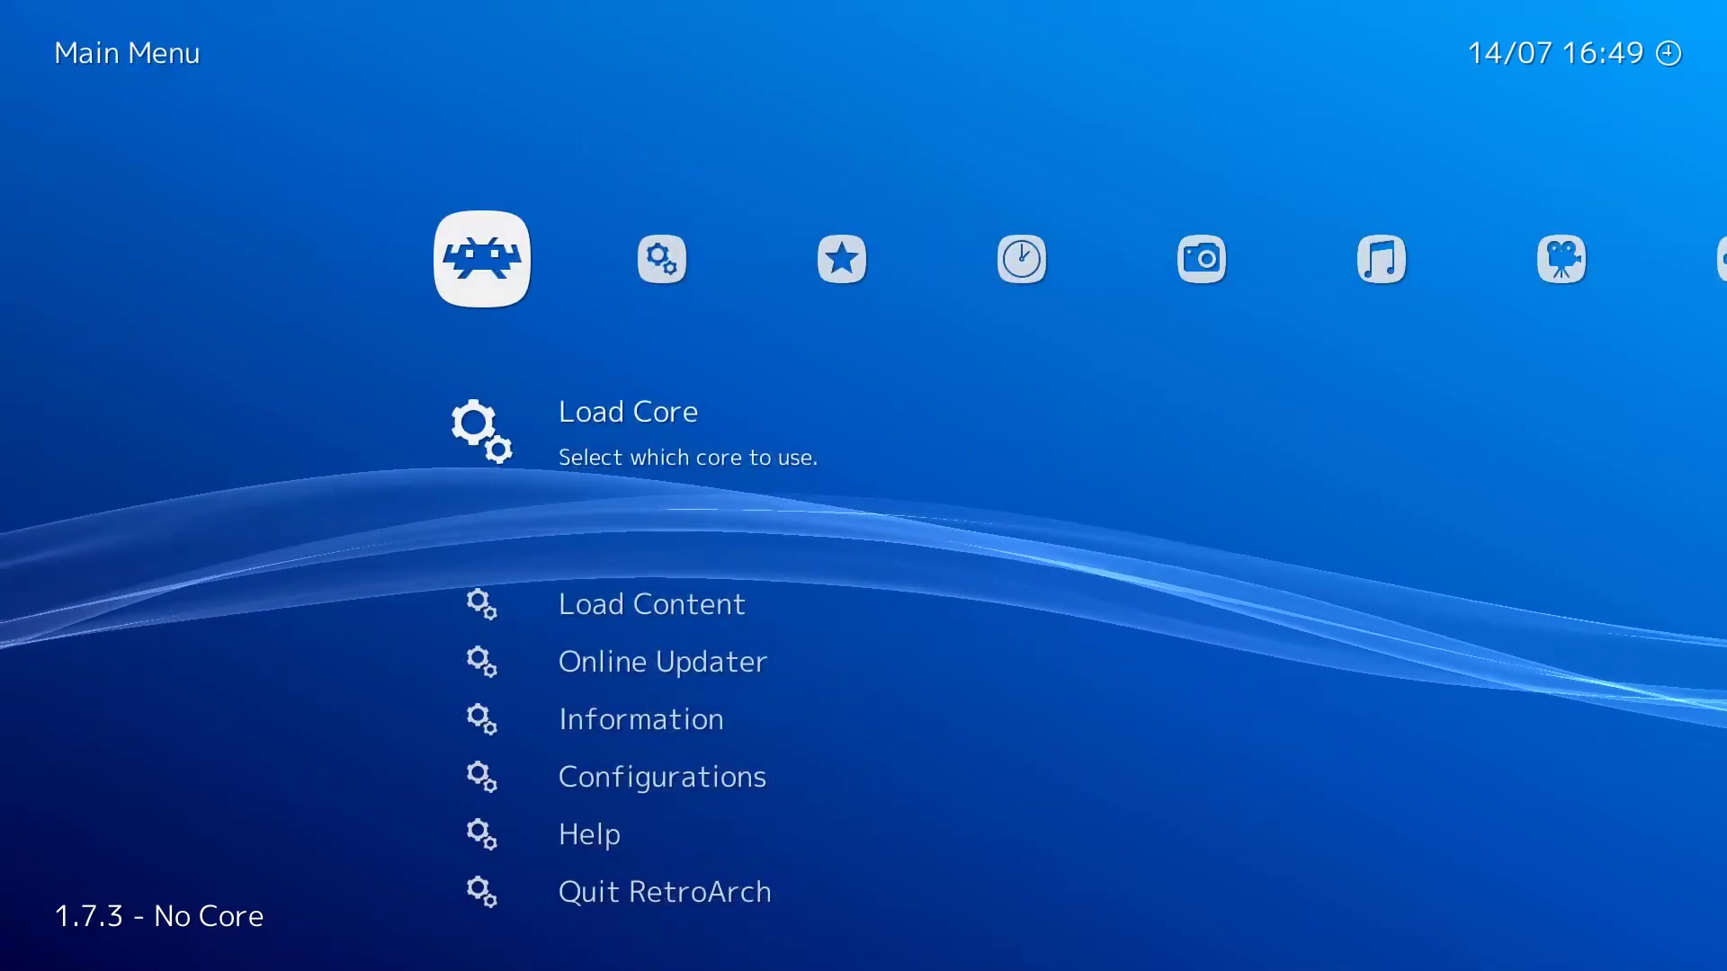
key("Down")
key("Down")
key("Return")
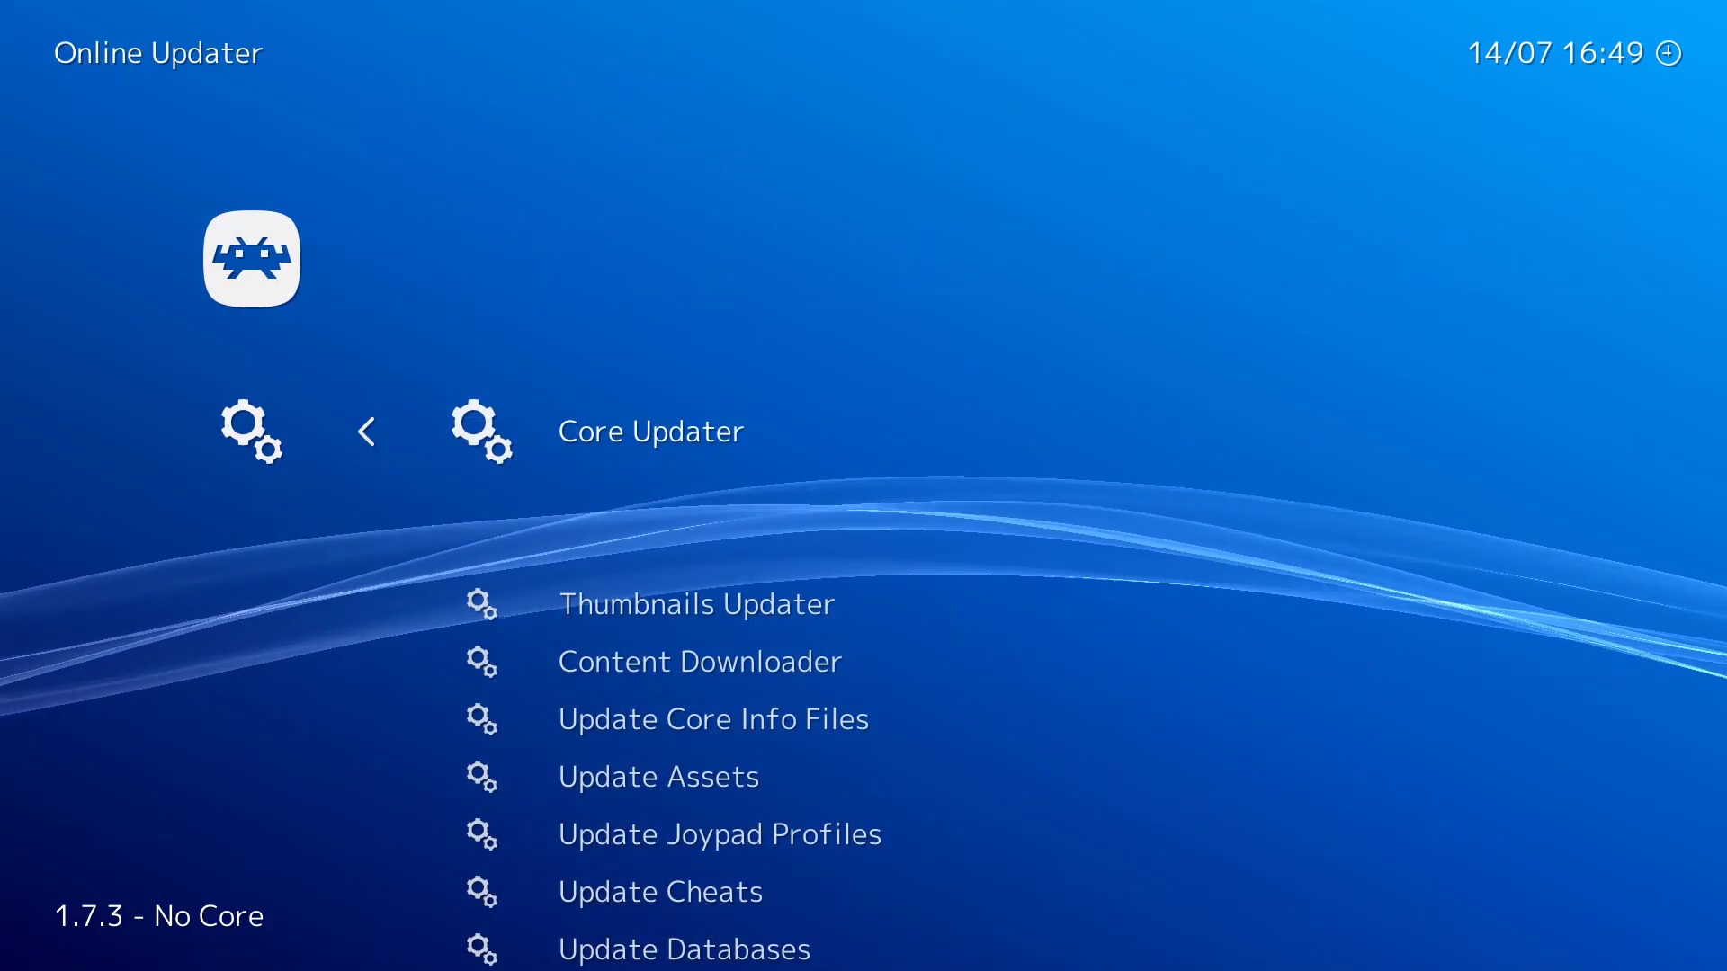
Step: In Core Updater, find the Nintendo - SNES / Famicom (higan Accuracy) core
key("Return")
key("Right")
key("Right")
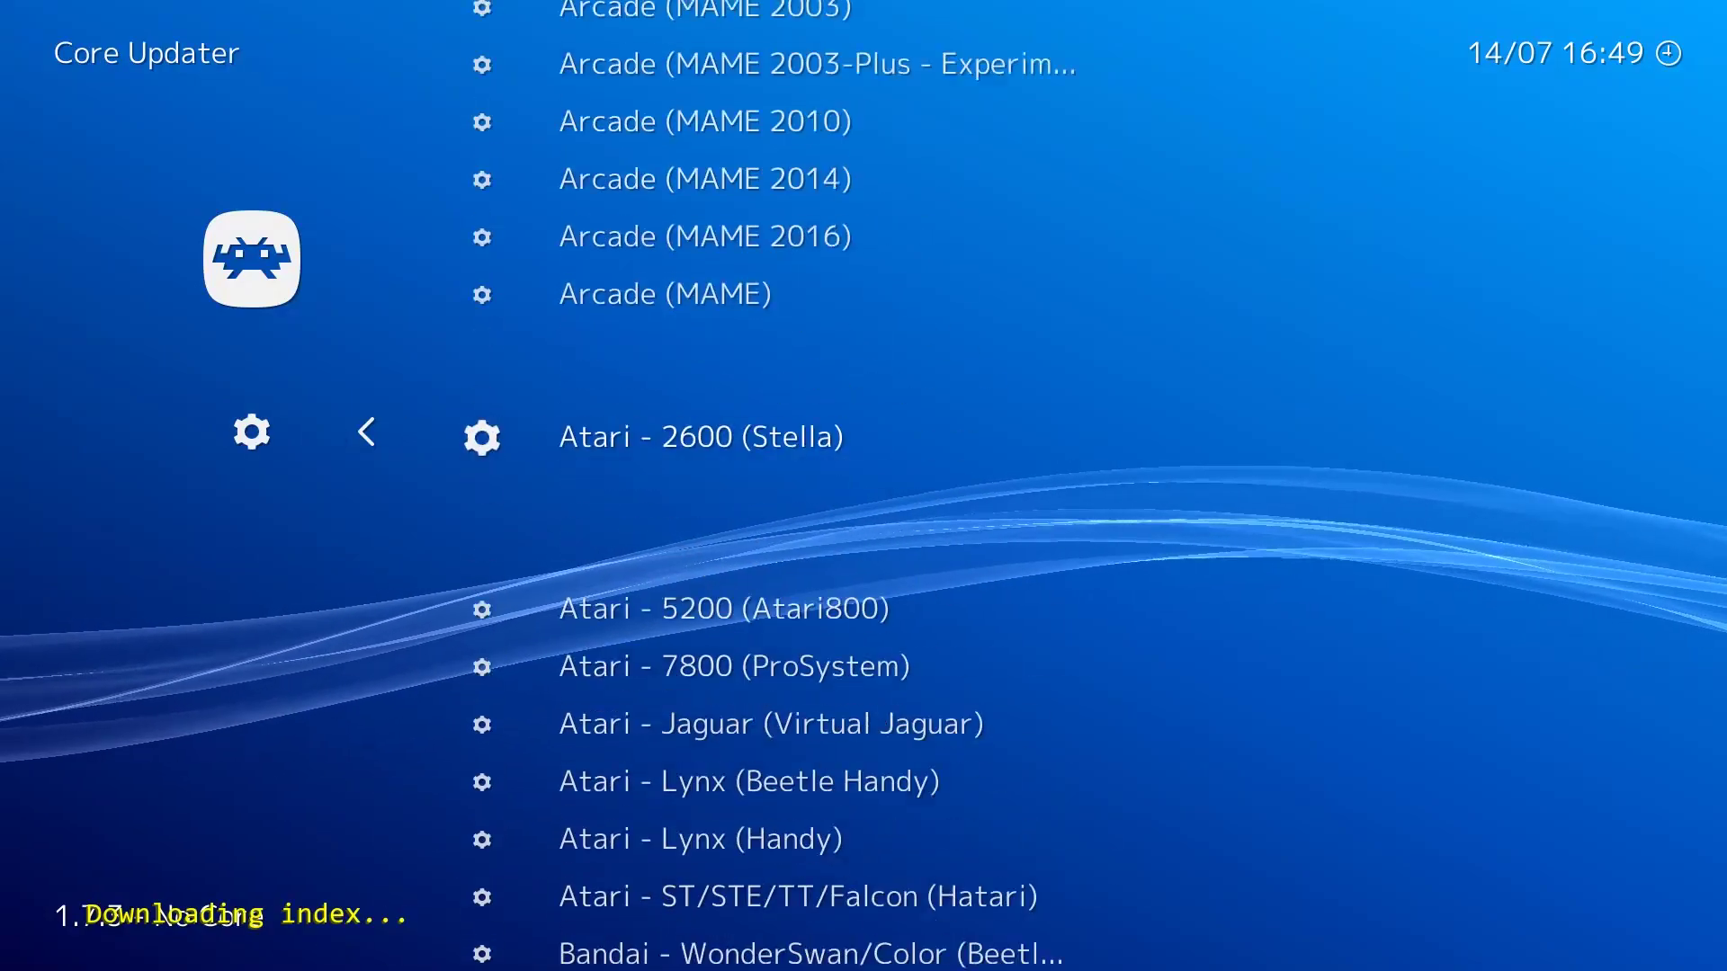
key("Right")
key("Right")
key("Right")
key("Right")
key("Right")
key("Right")
key("Right")
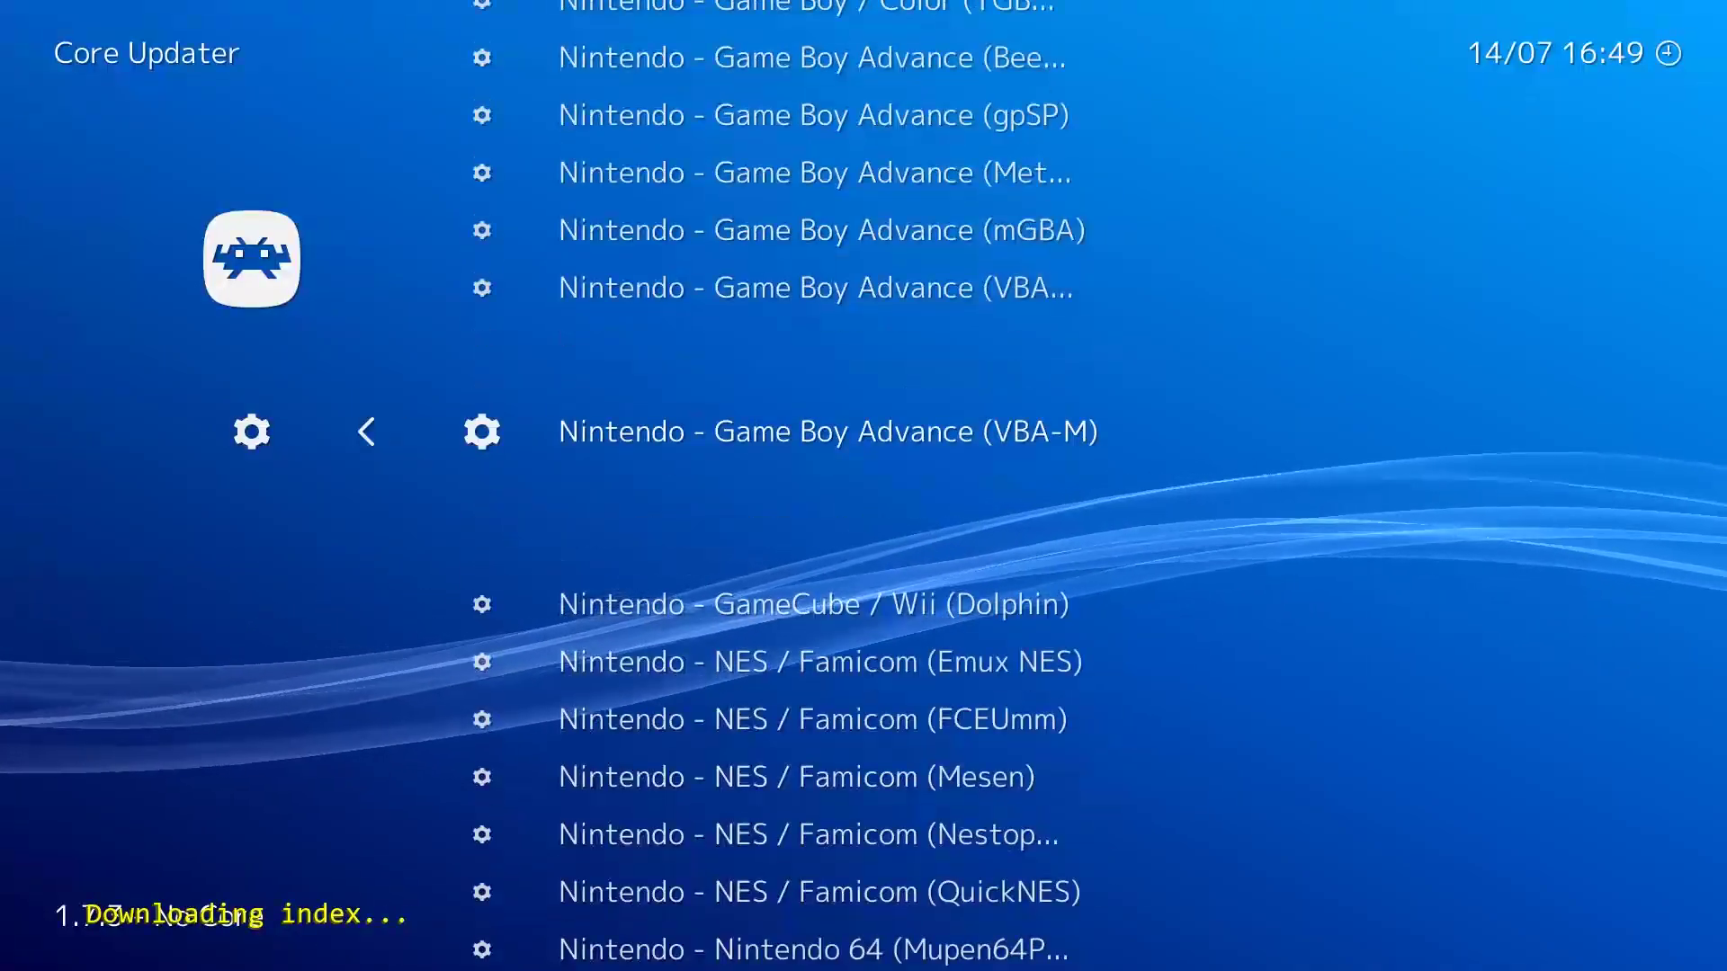
key("Down")
key("Down")
key("Down")
key("Down")
key("Down")
key("Down")
key("Up")
key("Up")
key("Up")
key("Up")
key("Up")
key("Up")
key("Up")
key("Up")
key("Up")
key("Up")
key("Up")
key("Up")
key("Up")
key("Down")
key("Down")
key("Down")
key("Down")
key("Down")
key("Down")
key("Down")
key("Down")
key("Down")
key("Down")
key("Down")
key("Down")
key("Down")
key("Down")
key("Down")
key("Down")
key("Down")
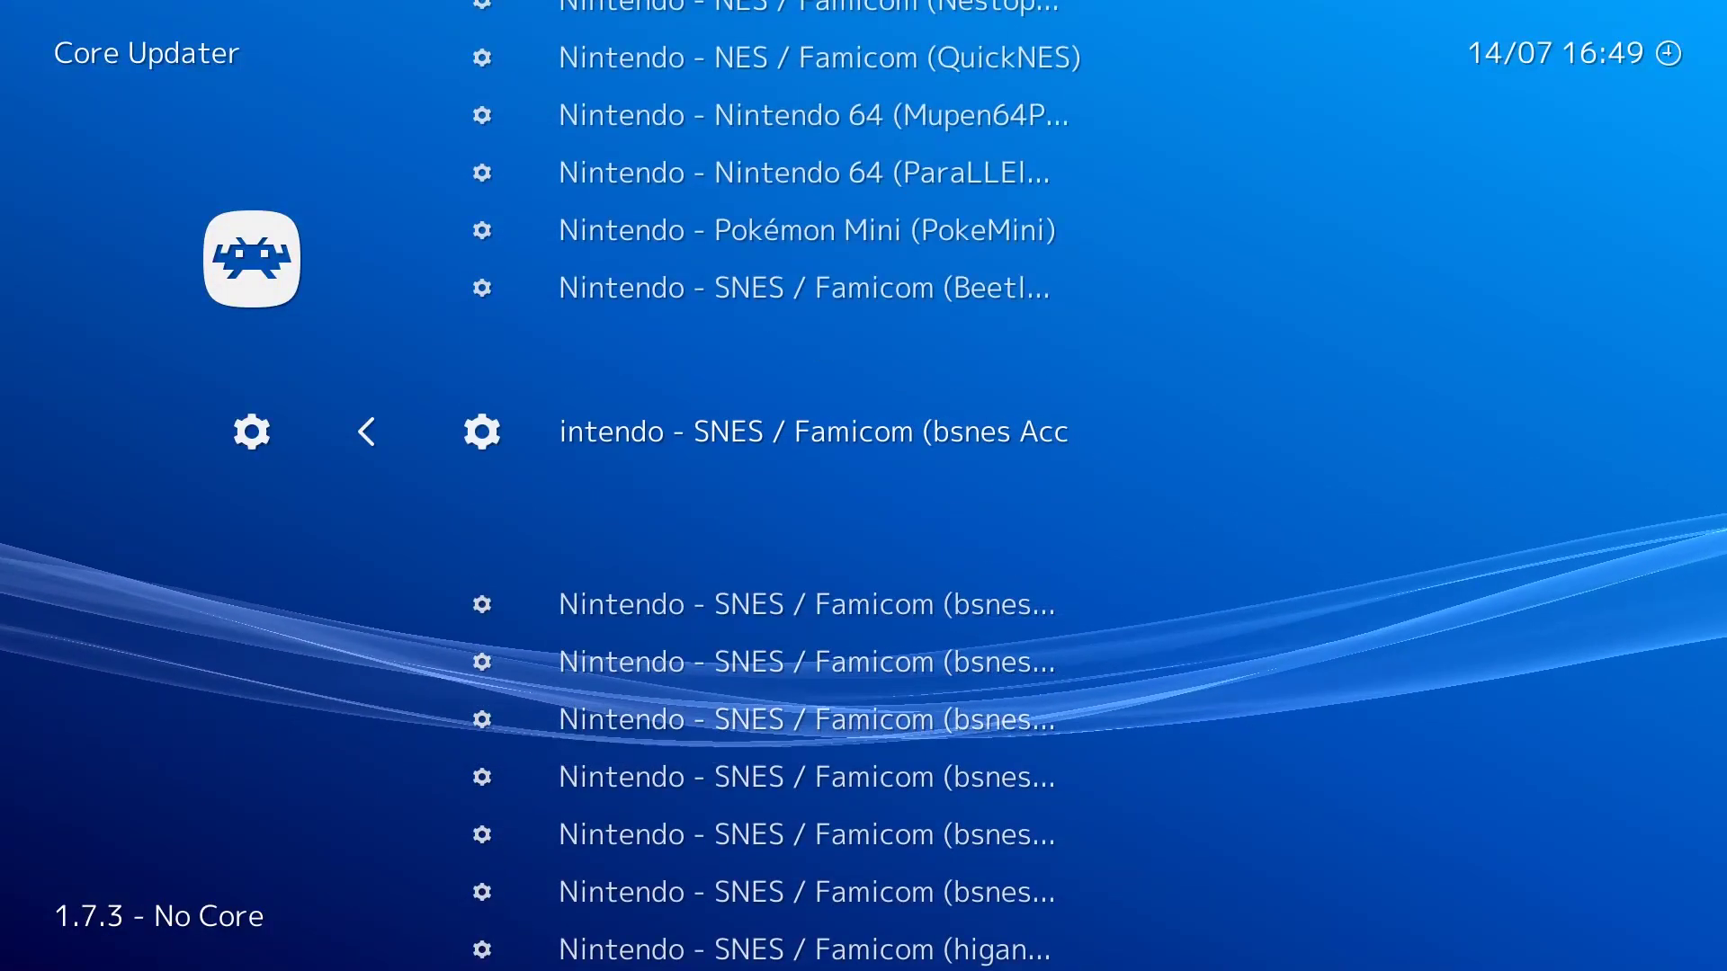
key("Down")
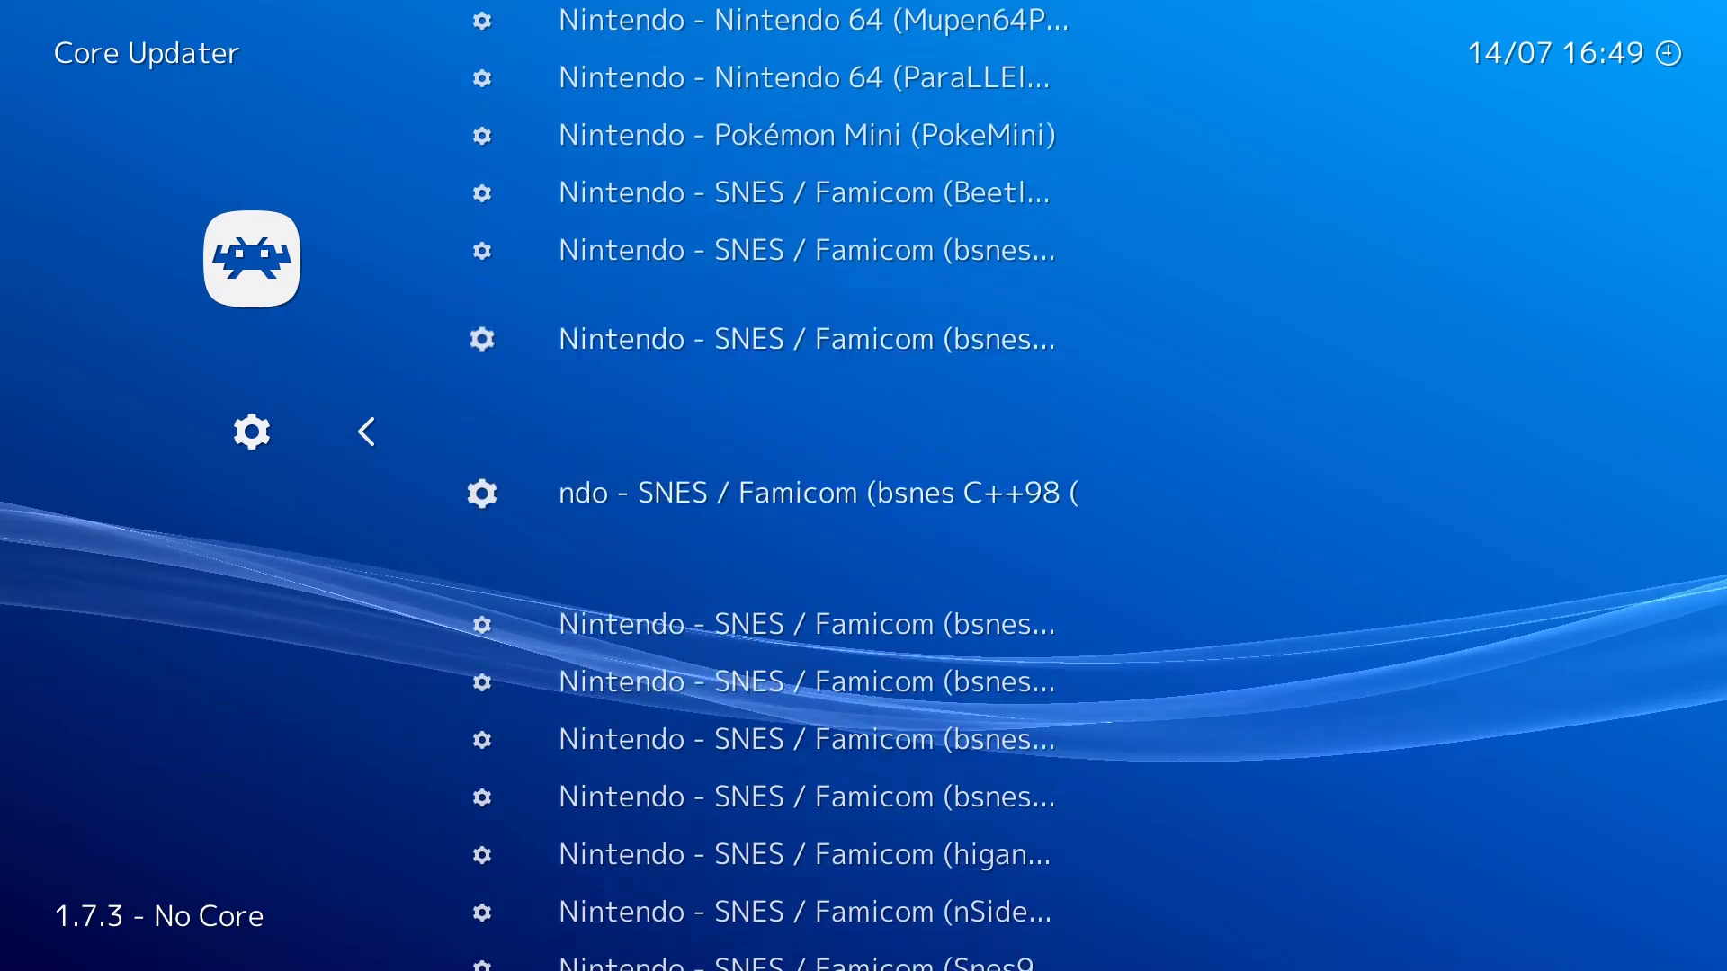
key("Down")
key("Down")
key("Down")
key("Down")
key("Down")
key("Down")
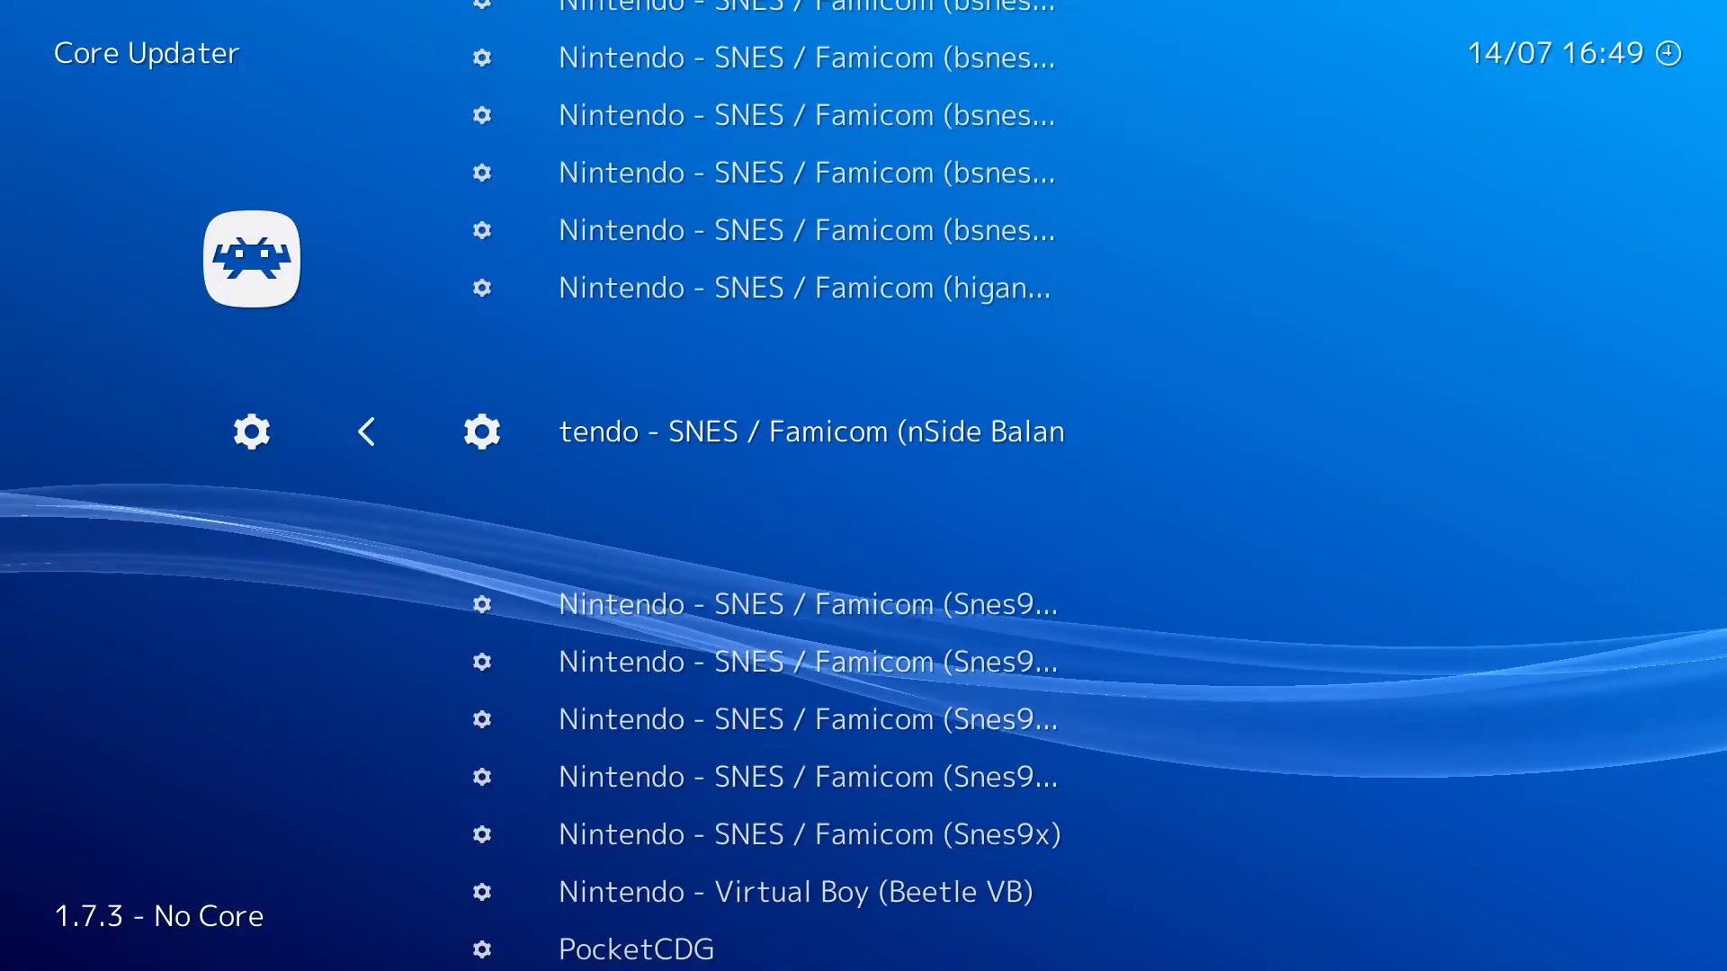
key("Up")
key("Up")
key("Up")
key("Up")
key("Up")
key("Up")
key("Up")
key("Up")
key("Down")
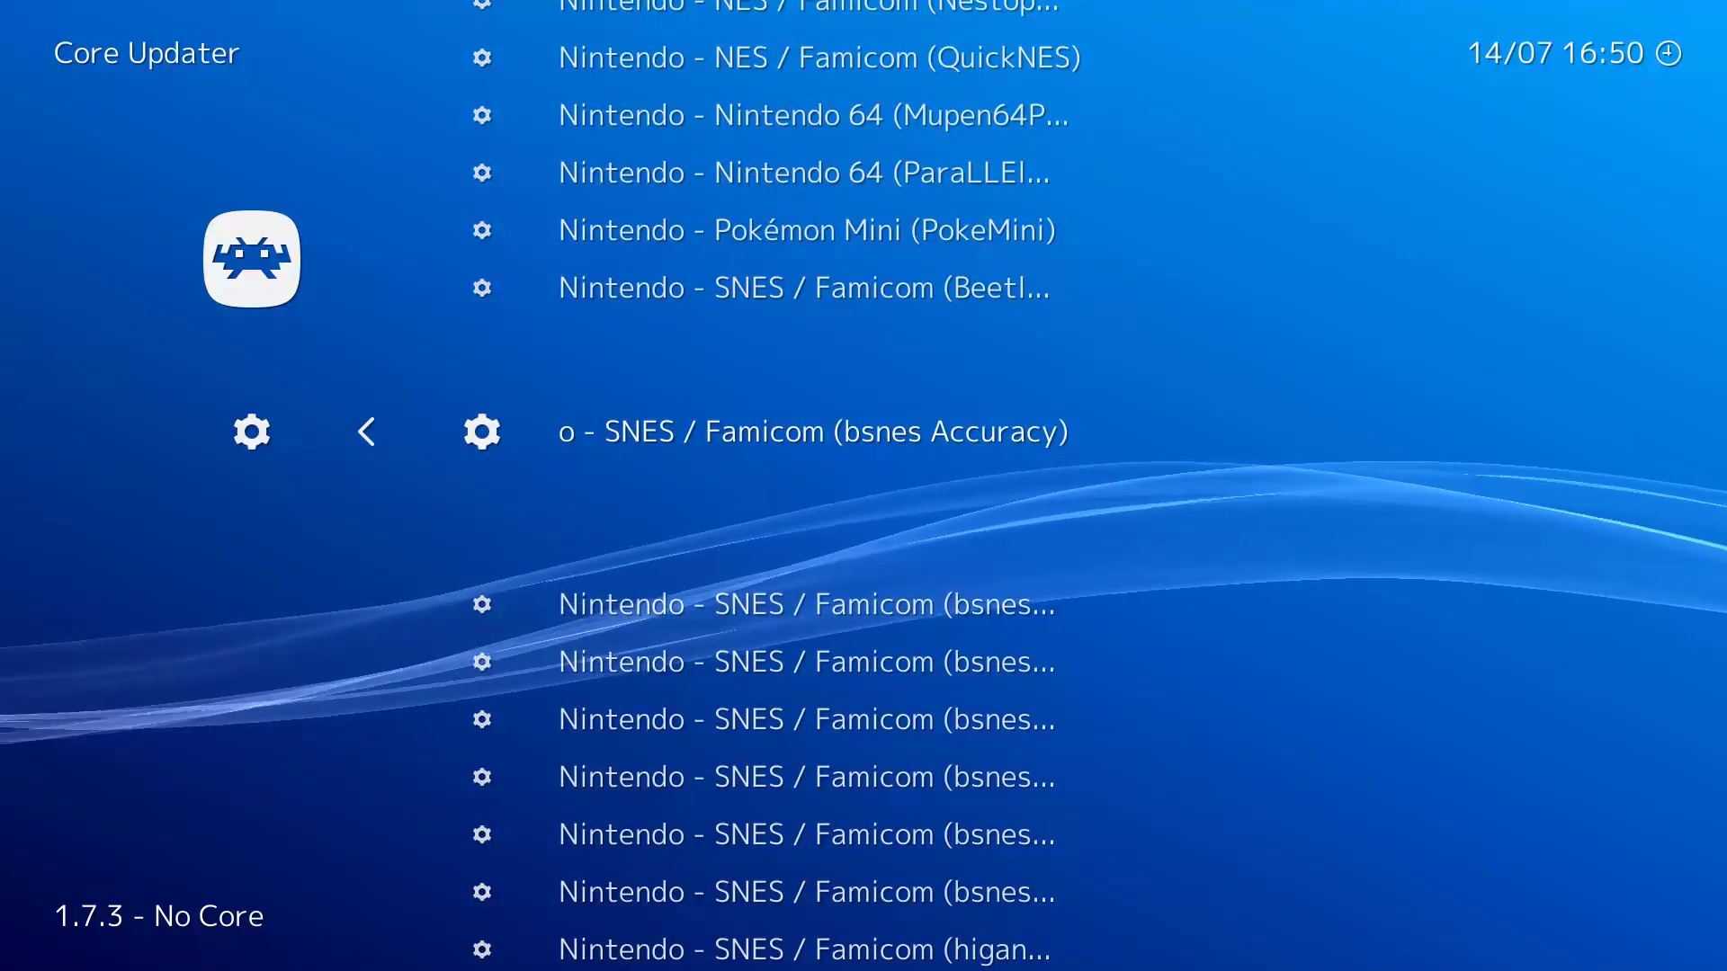
key("Down")
key("Down")
key("Down")
key("Down")
key("Down")
key("Down")
key("Down")
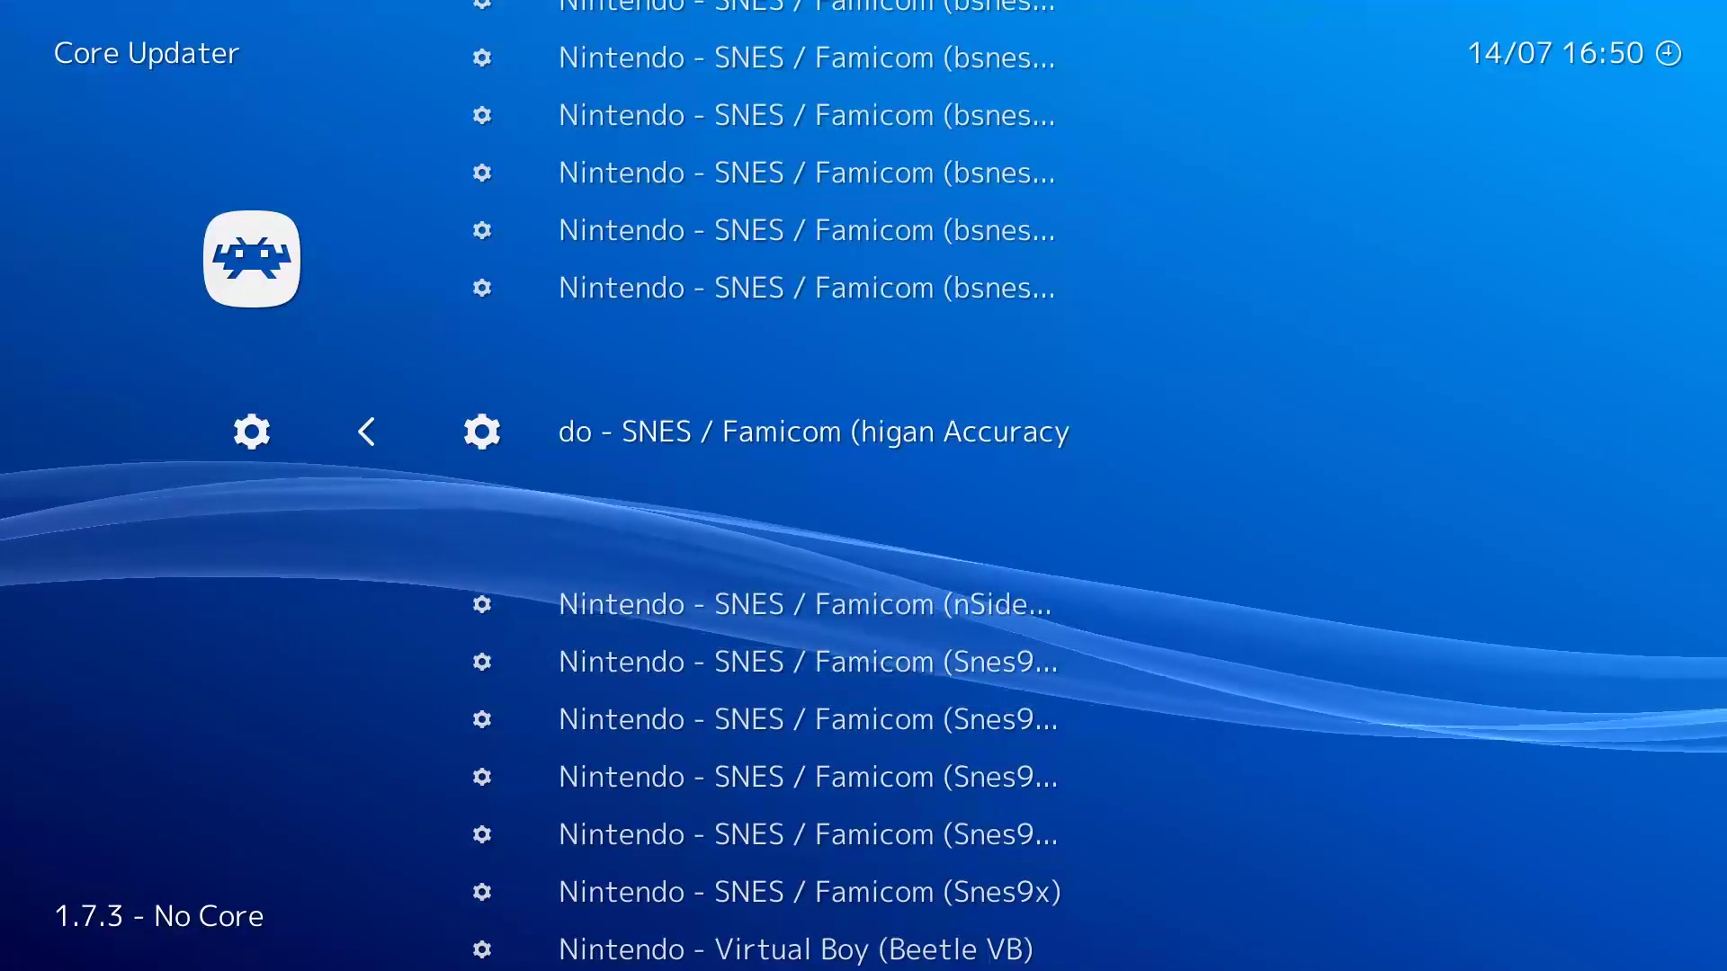
Step: Download the higan Accuracy SNES core and back out to the Main Menu
key("Return")
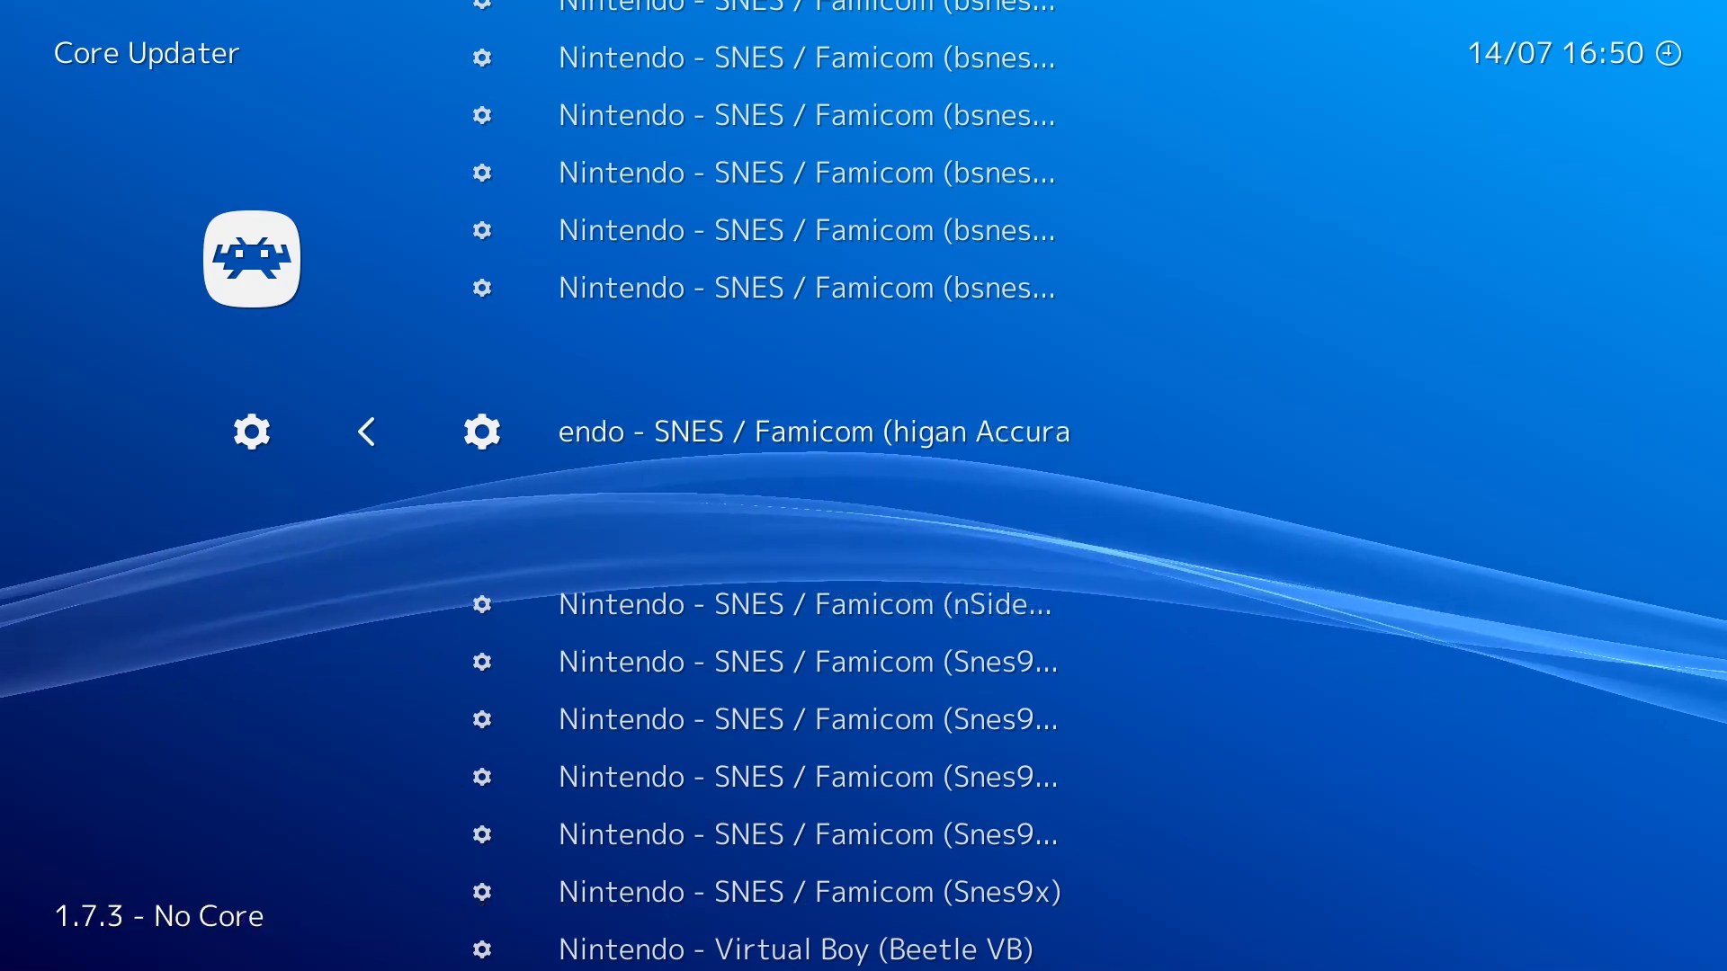
key("BackSpace")
key("BackSpace")
key("Down")
key("Down")
key("Down")
key("Down")
key("Return")
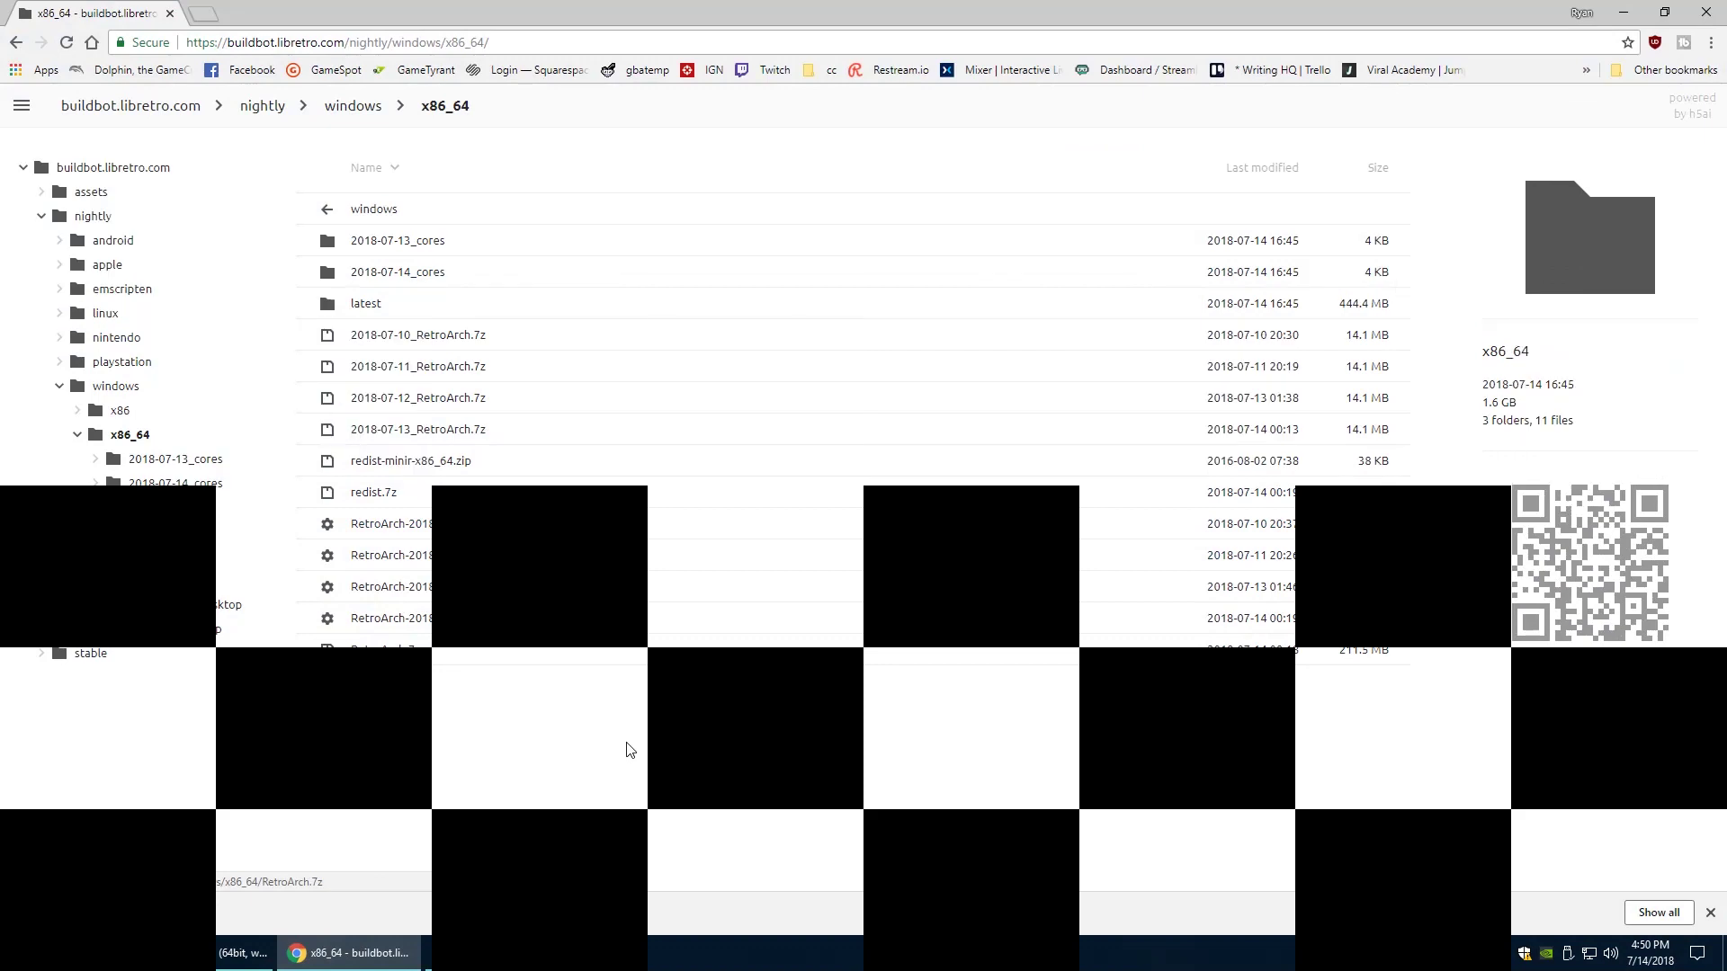
Step: Go to the Libretro Docs site and expand For Users > Core Documentation
left_click(377, 43)
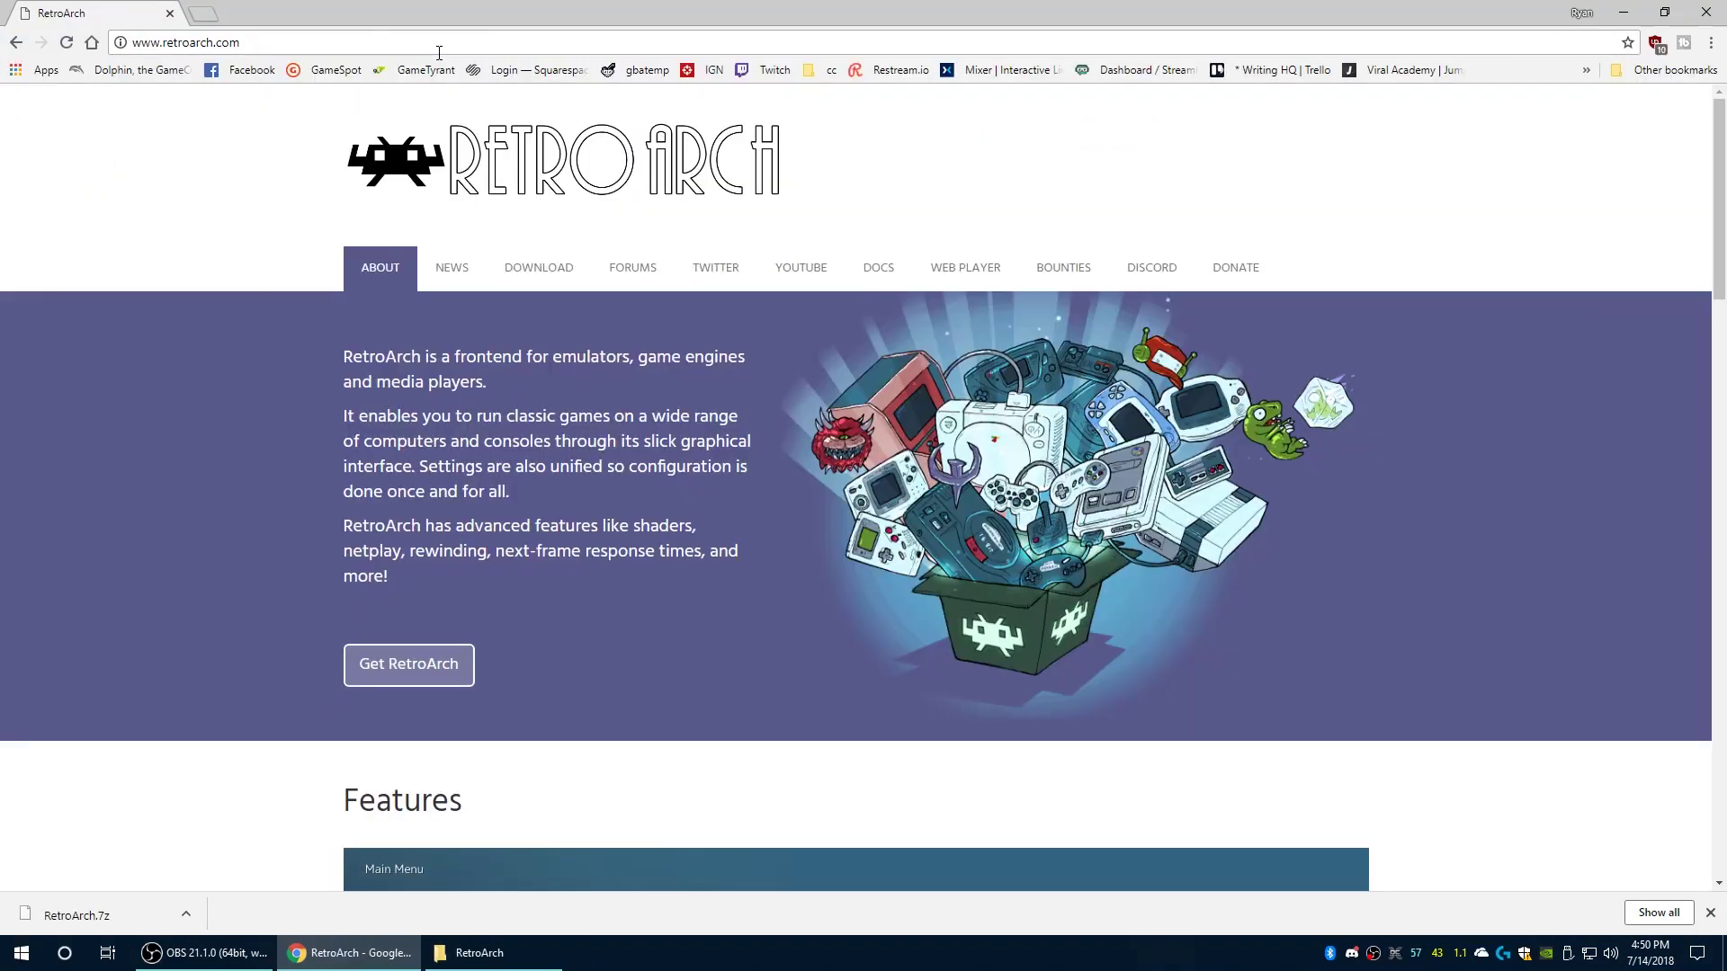
left_click(881, 270)
left_click(345, 250)
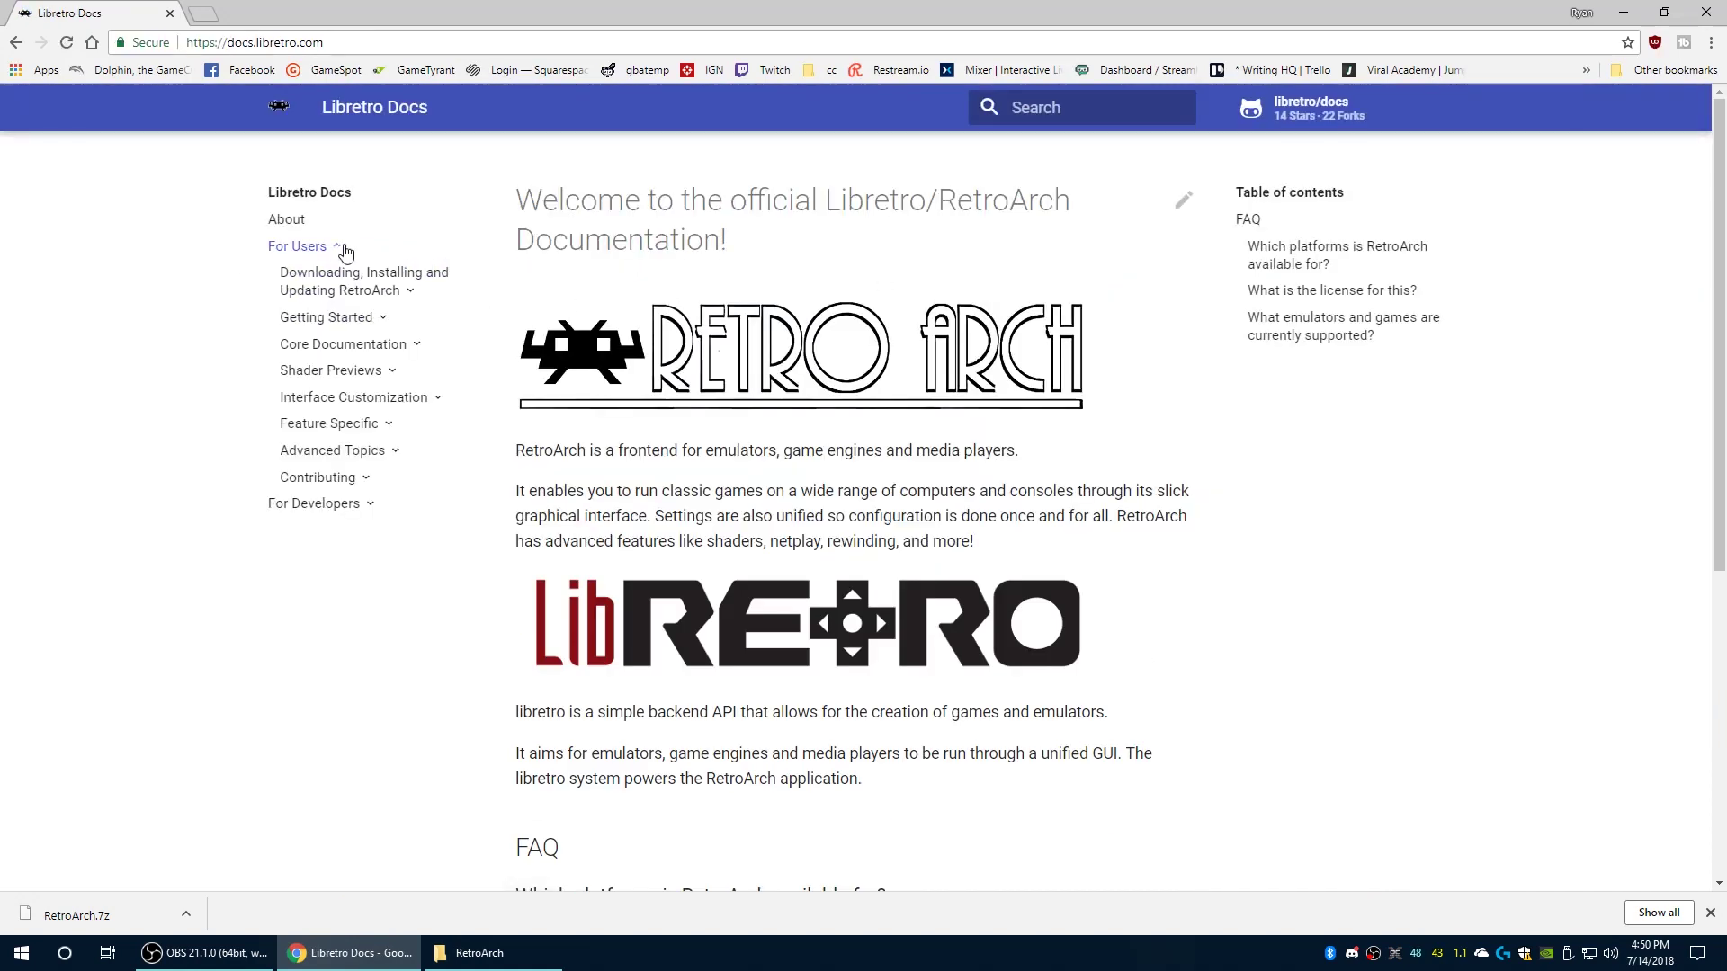
left_click(377, 350)
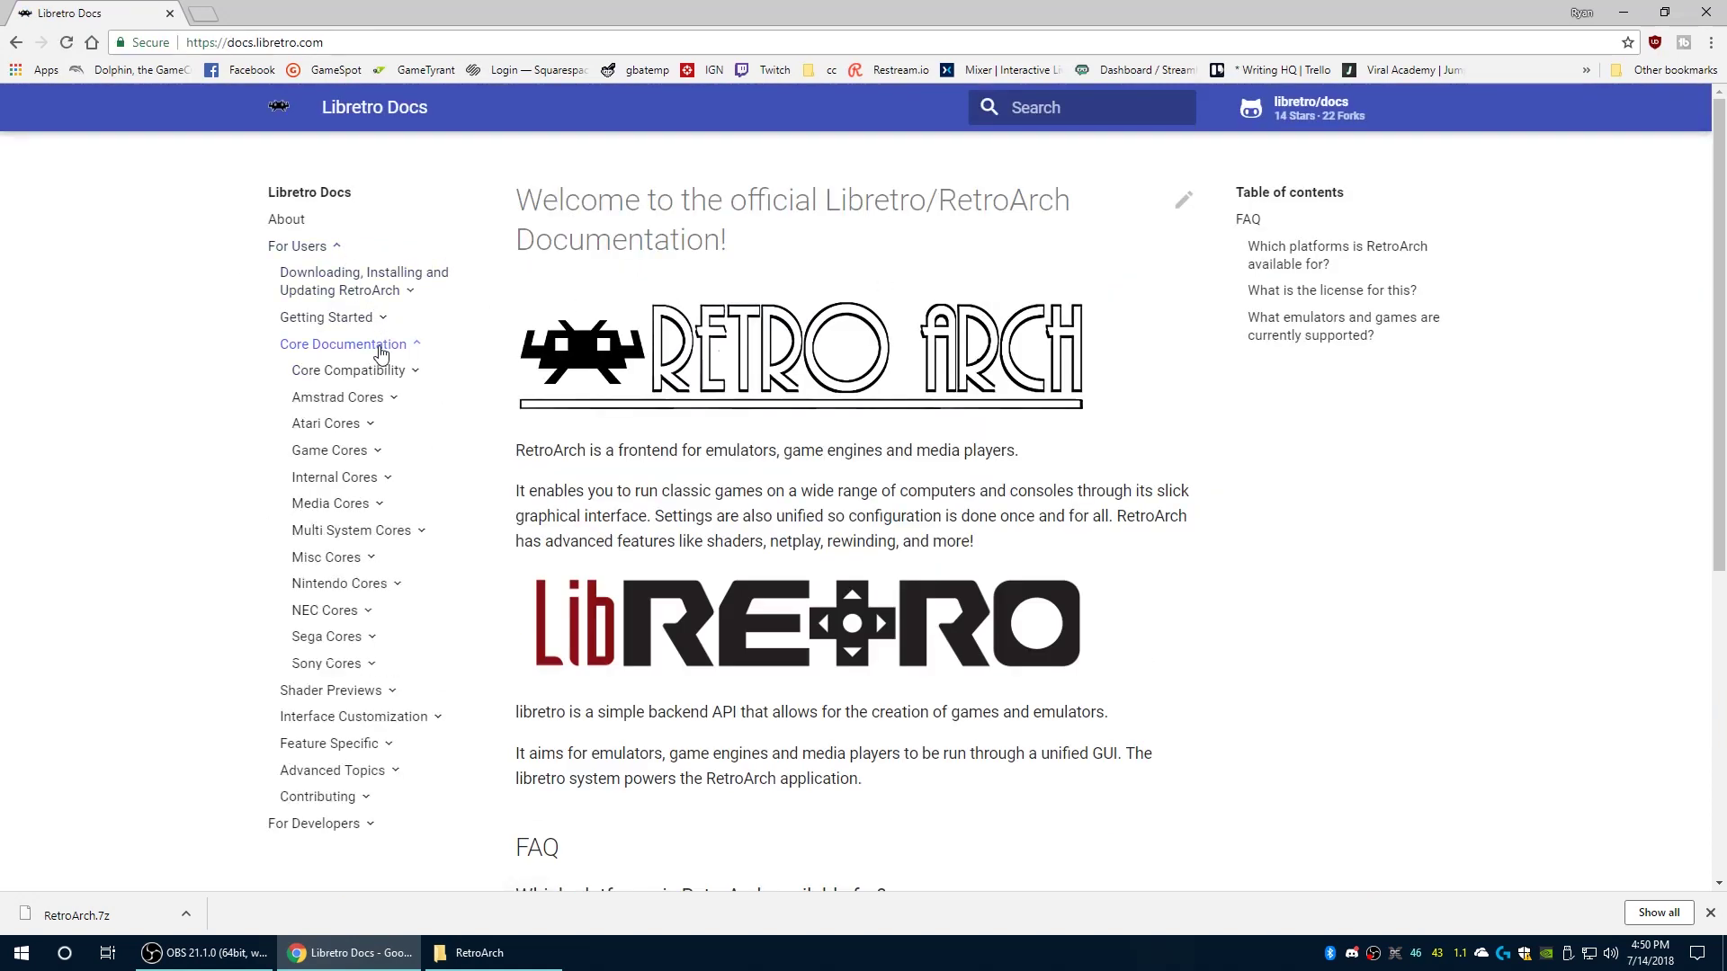
Step: Expand Nintendo Cores and choose the SNES / Famicom (higan Accuracy) page
left_click(346, 585)
scroll(378, 584, "down", 8)
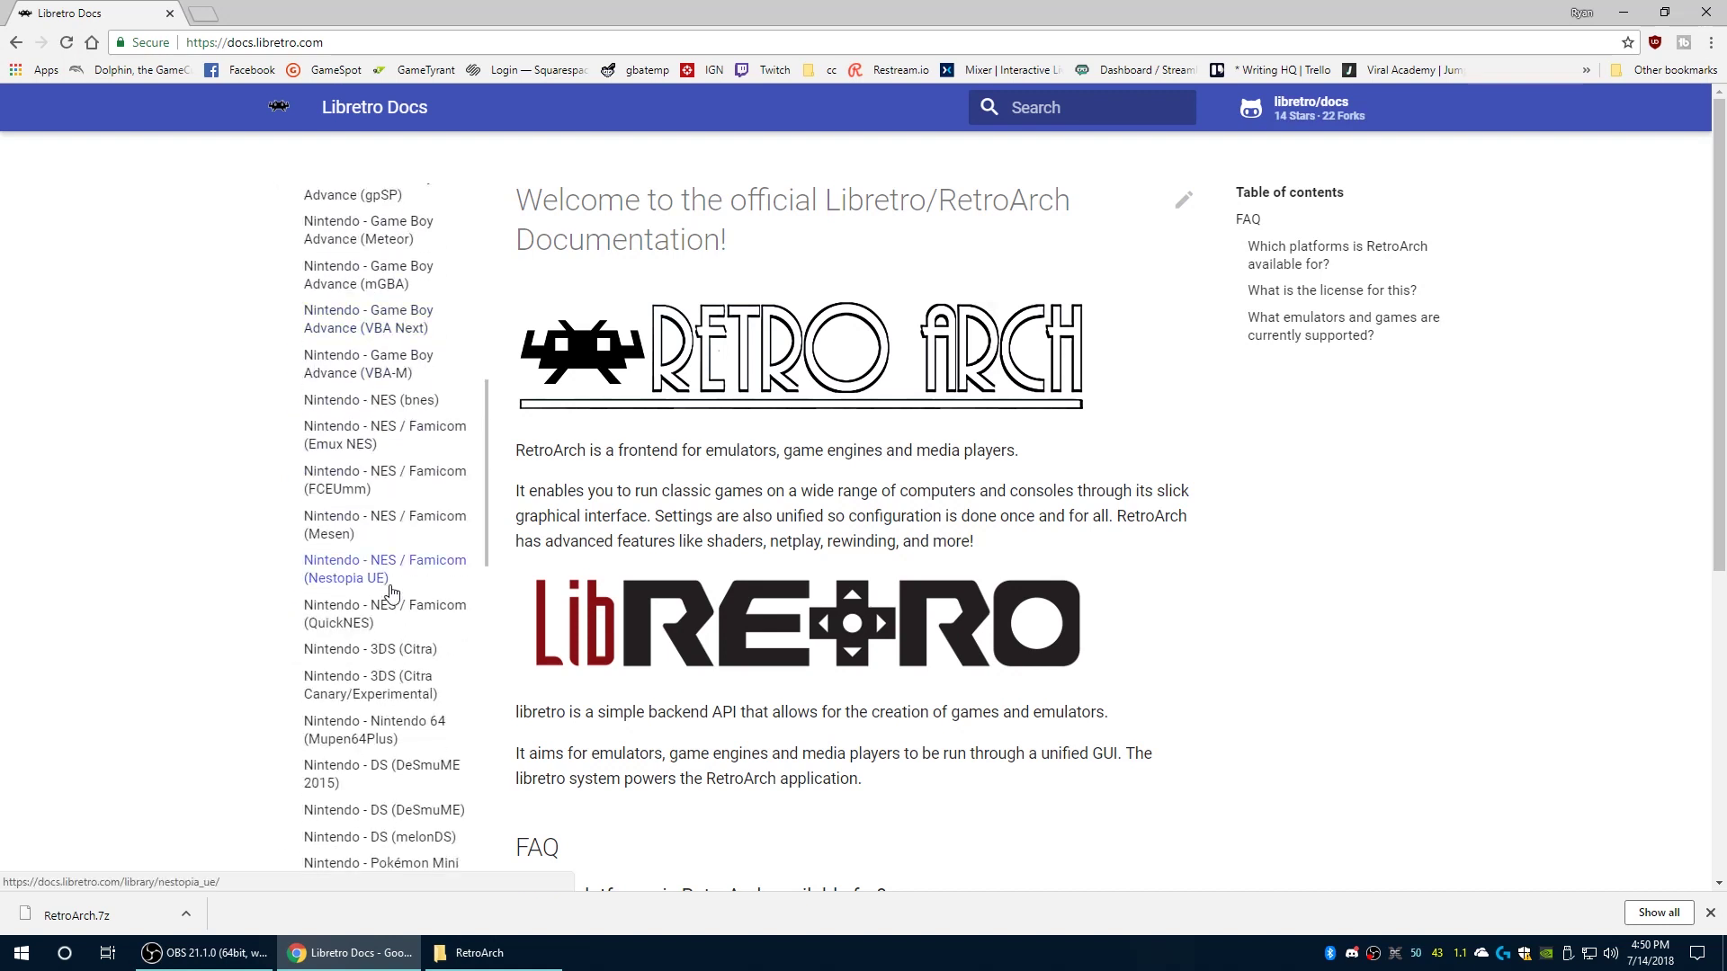
scroll(390, 590, "down", 1)
scroll(409, 726, "down", 7)
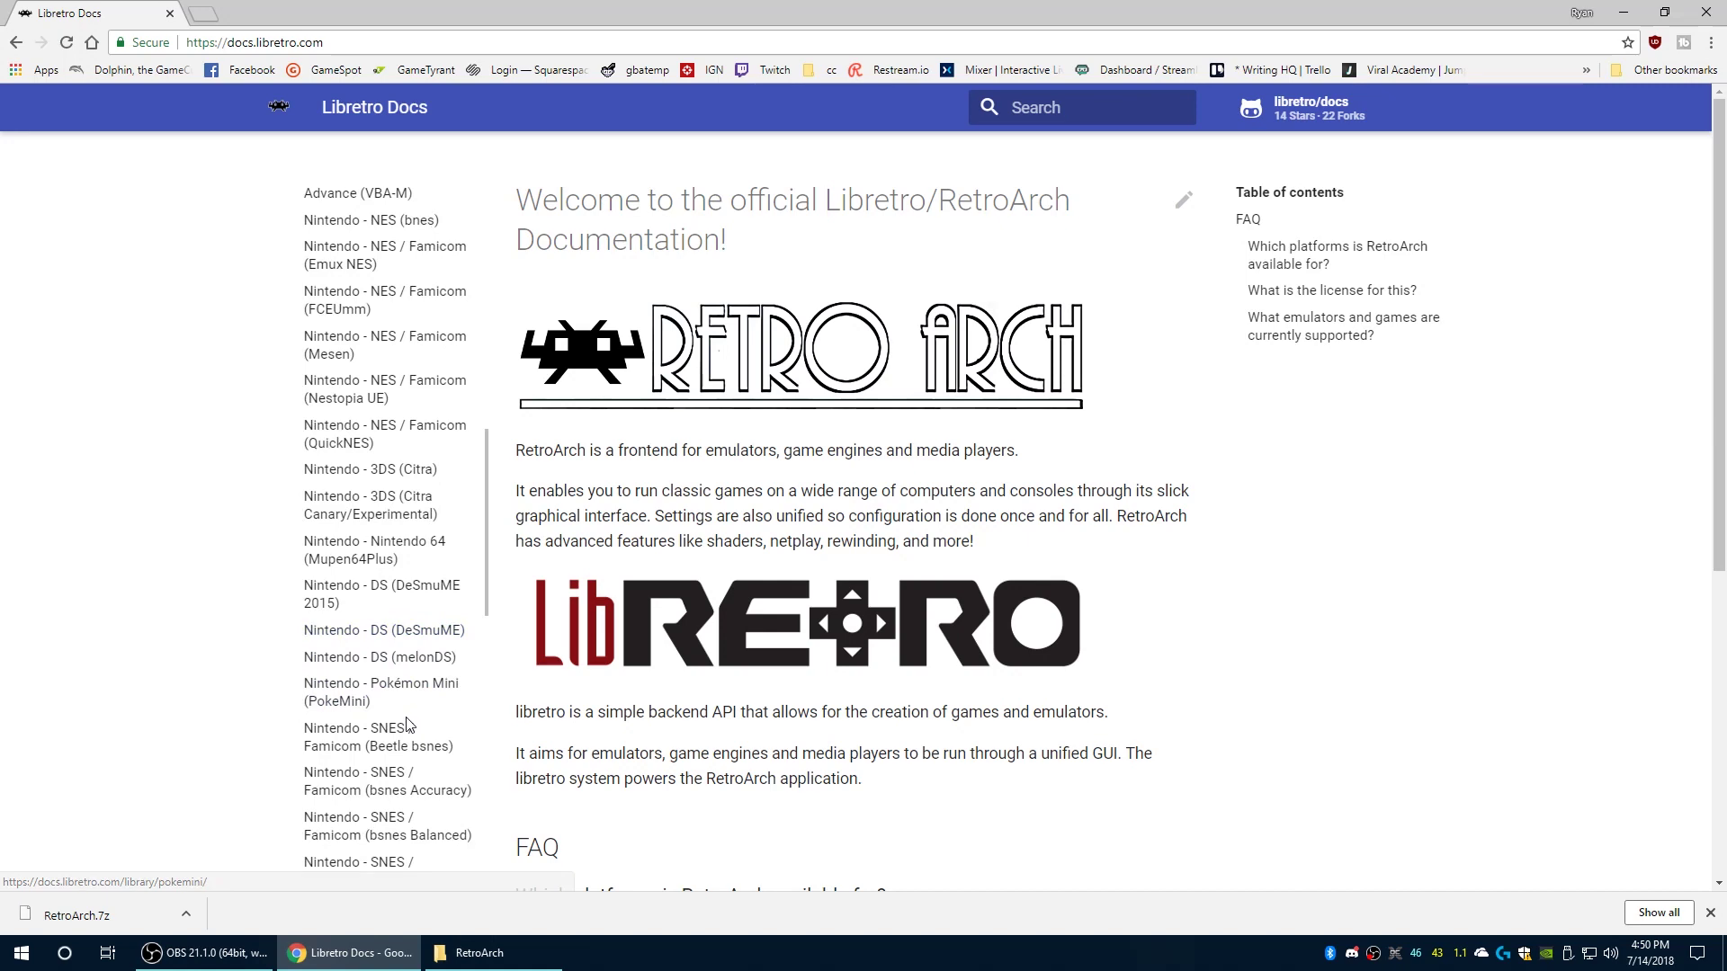
scroll(439, 714, "down", 2)
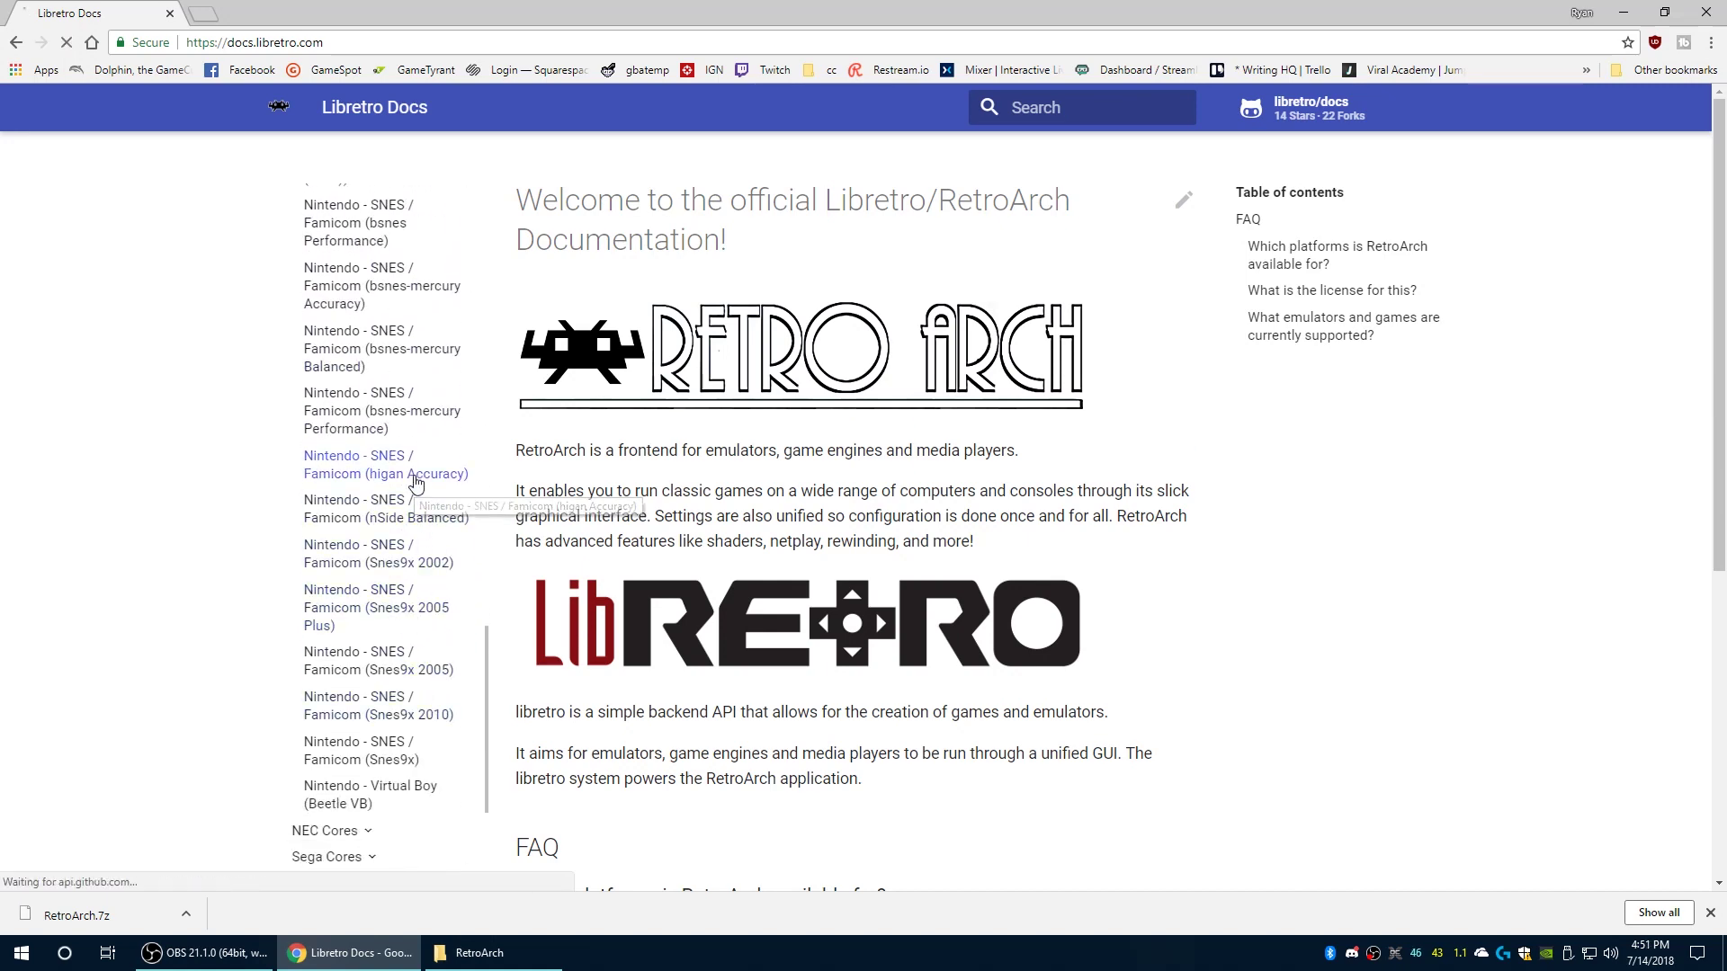
left_click(414, 473)
Step: Review the higan Accuracy BIOS firmware file table, then minimize Chrome
scroll(814, 477, "down", 6)
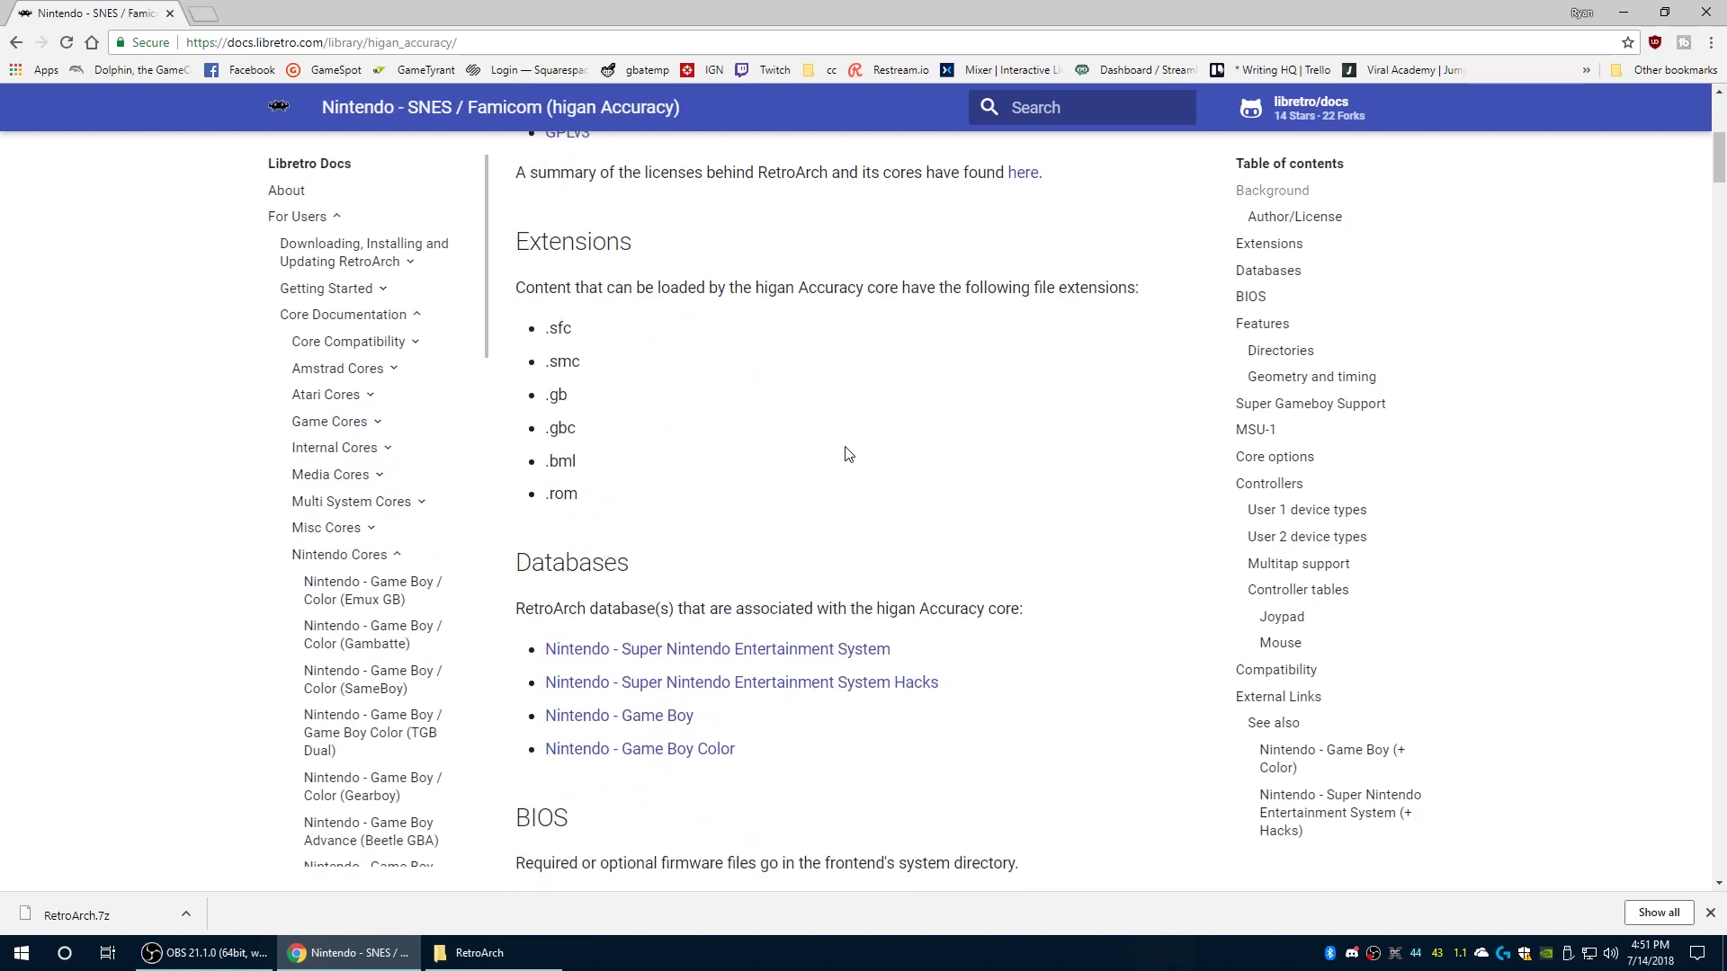
scroll(845, 450, "down", 6)
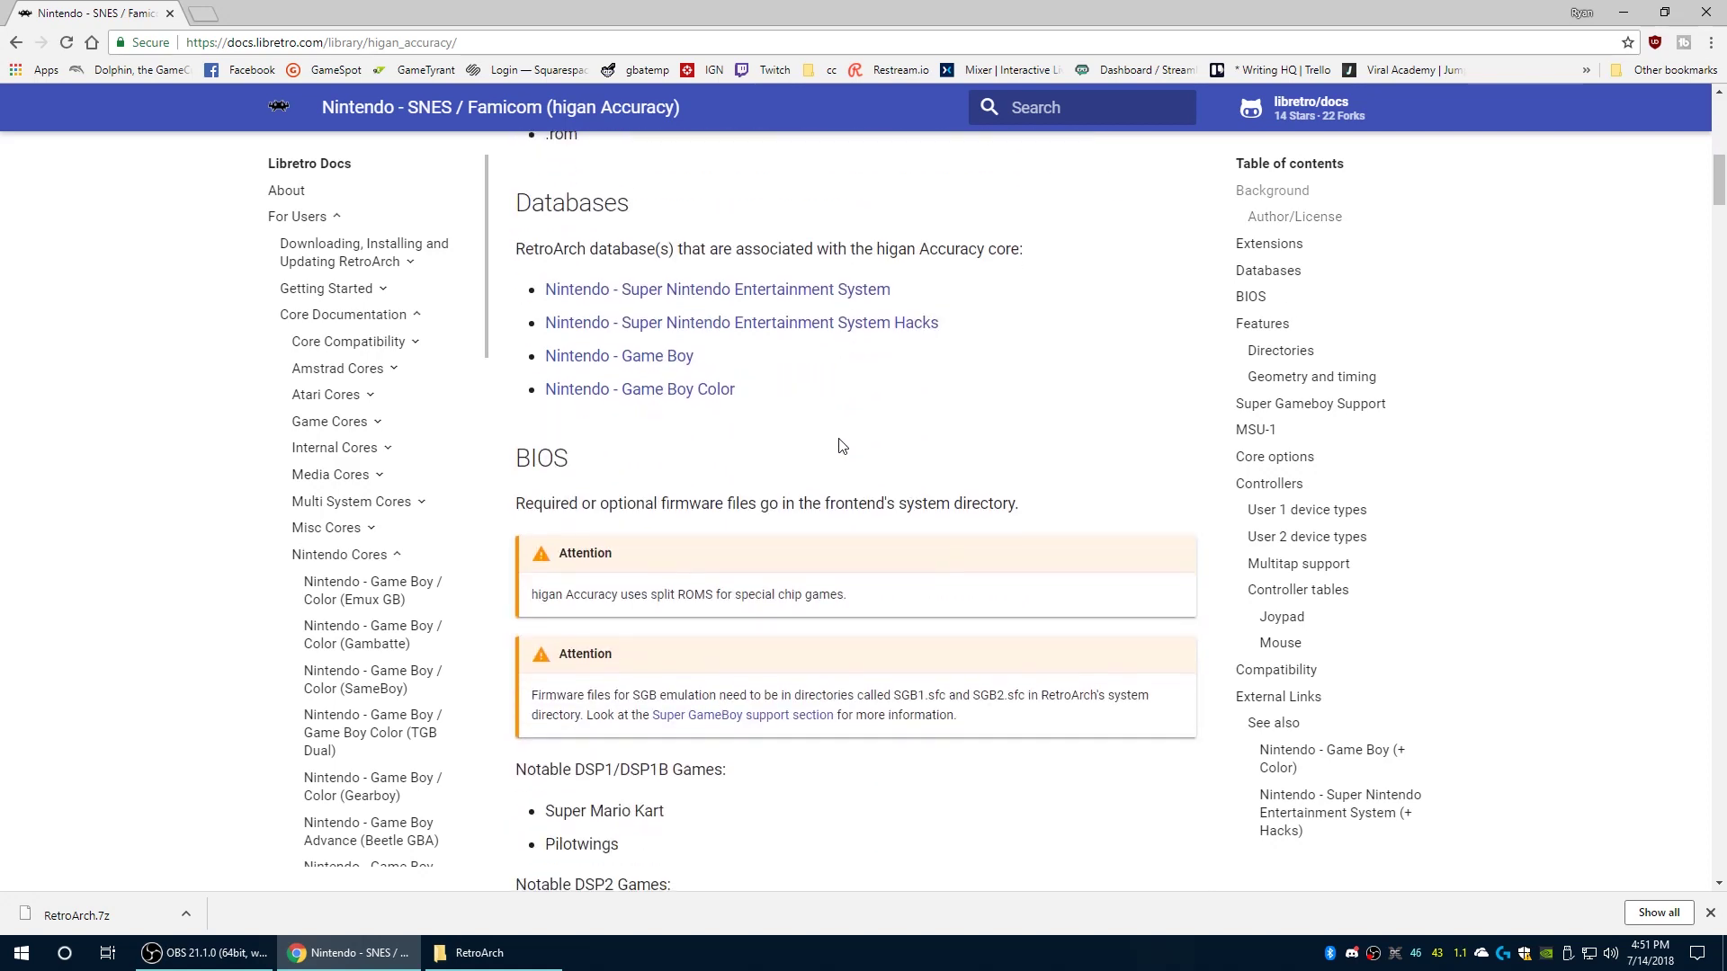
scroll(841, 445, "down", 1)
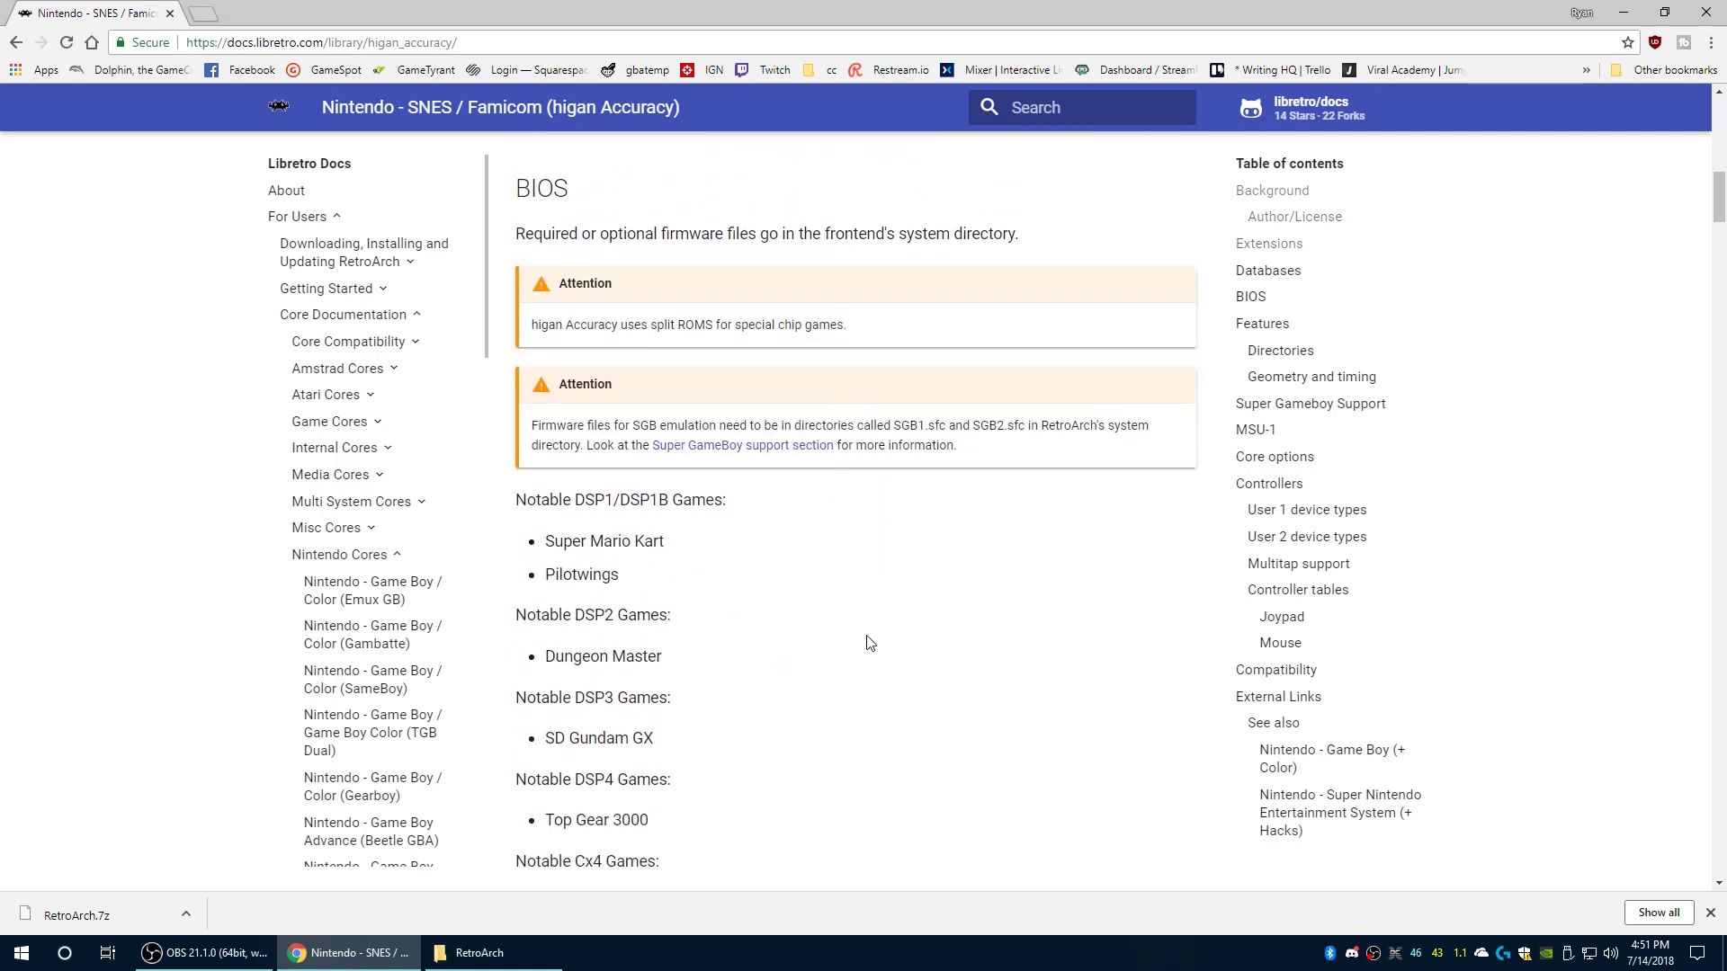
scroll(832, 637, "down", 3)
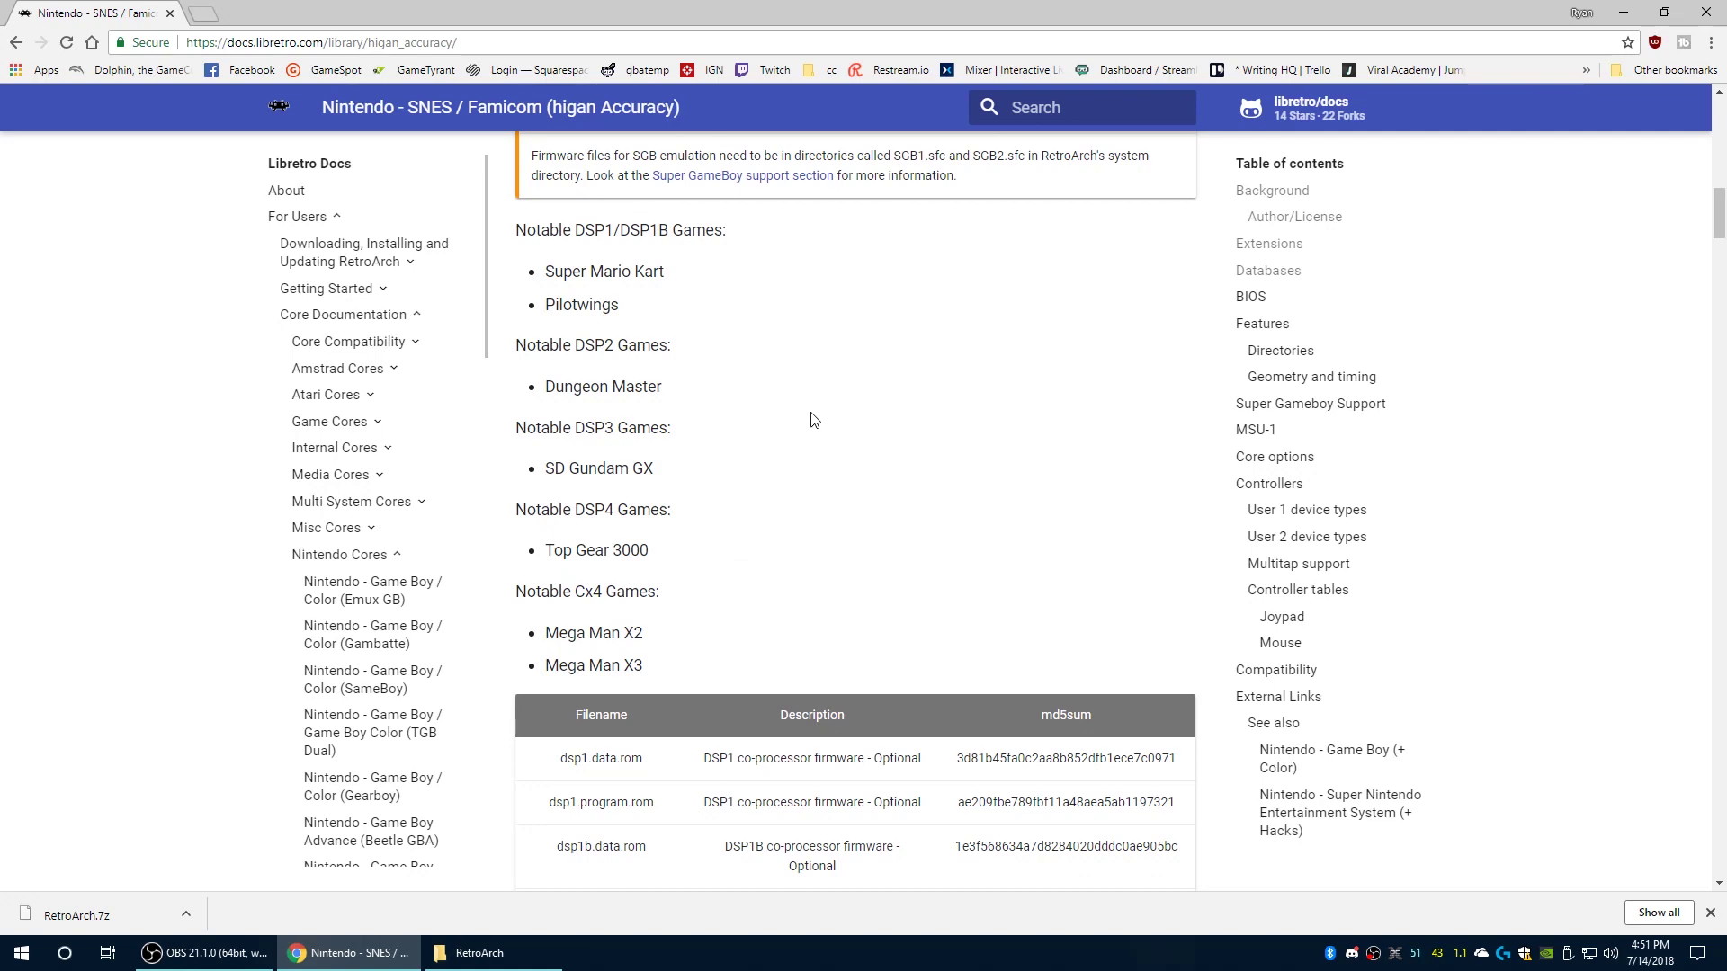
scroll(812, 420, "down", 3)
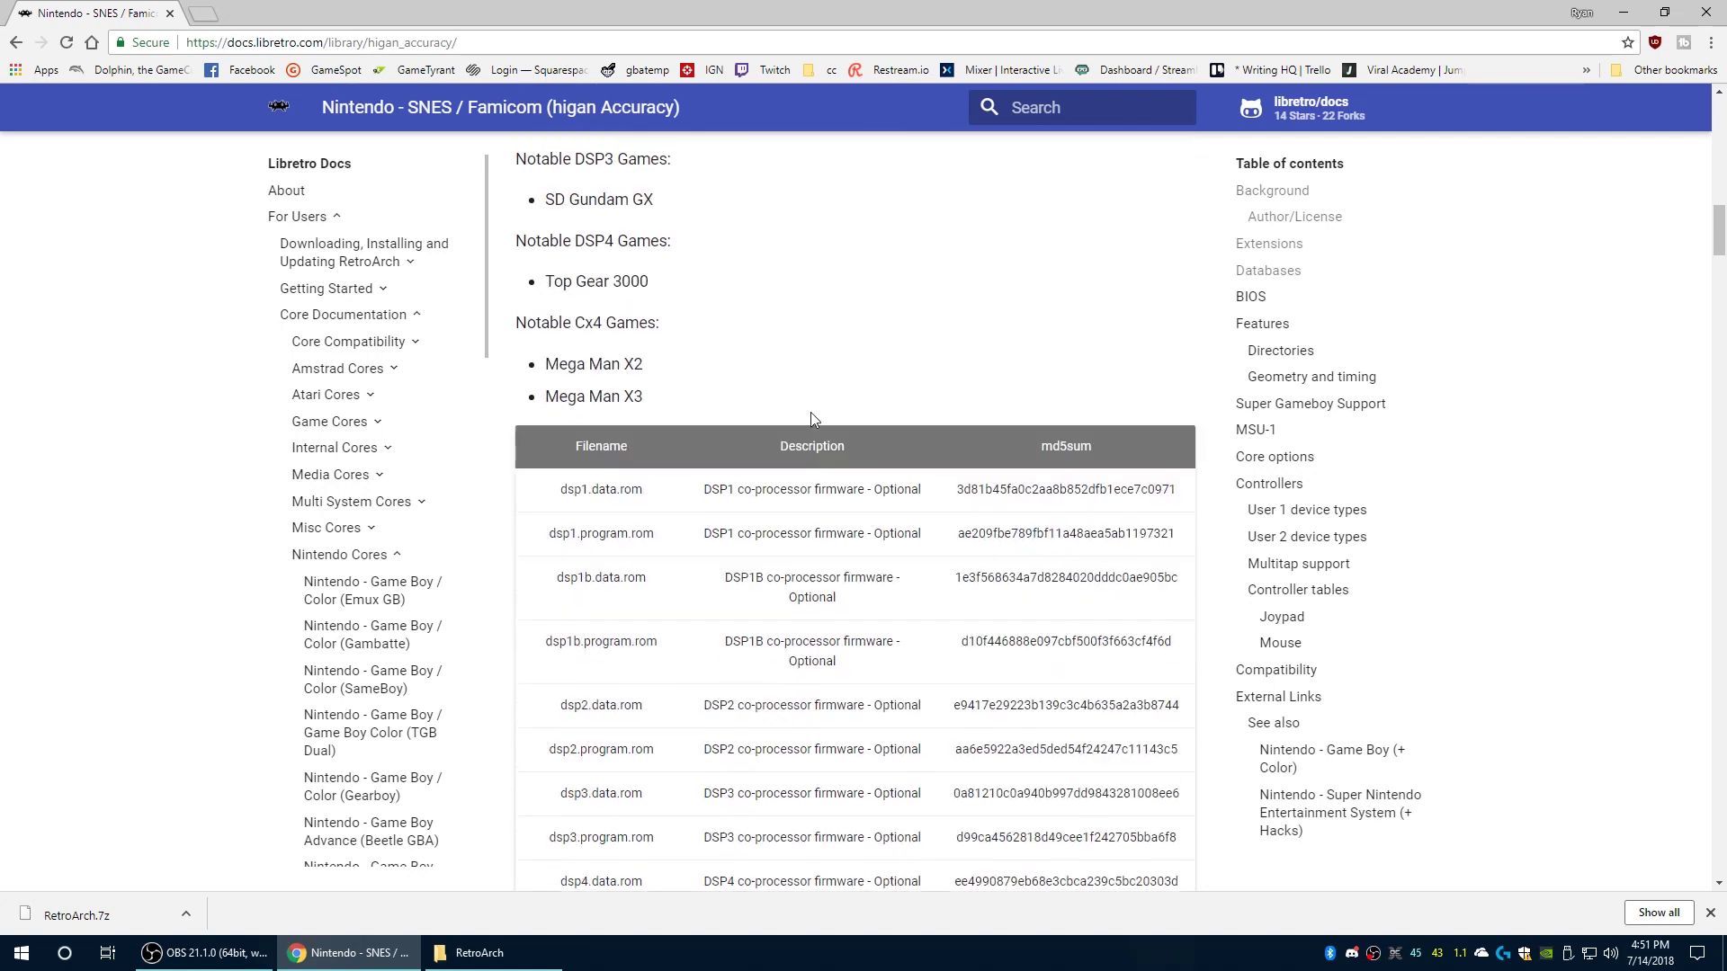
scroll(621, 606, "down", 4)
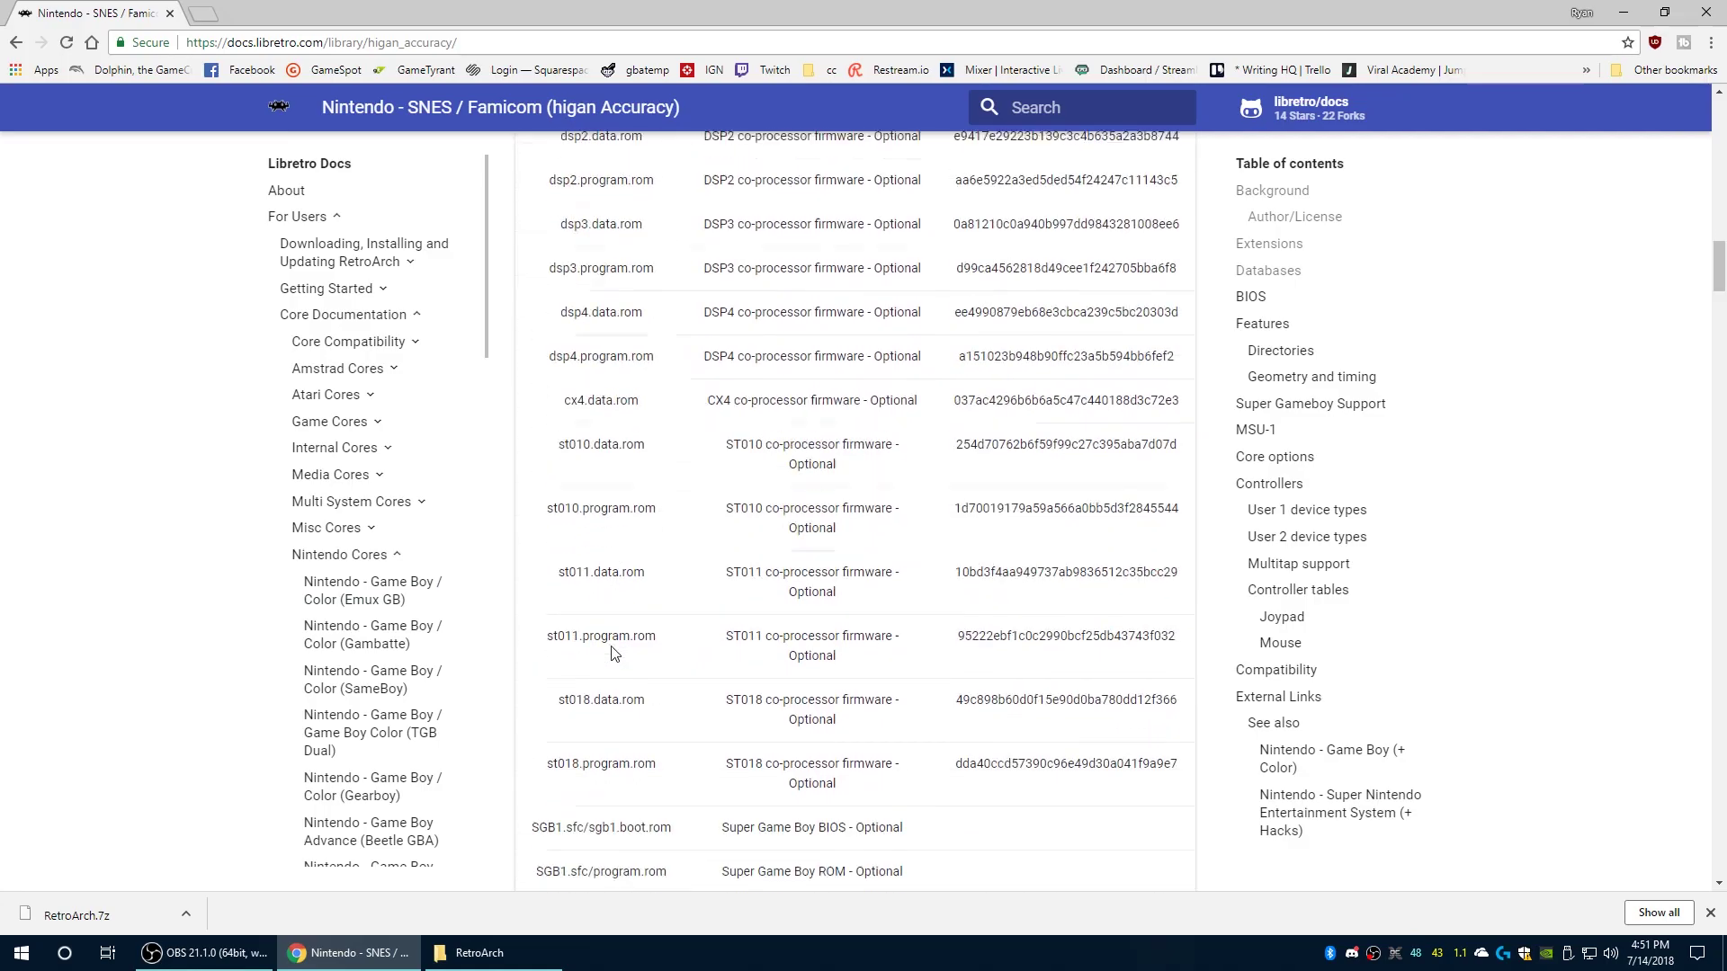
scroll(636, 325, "up", 3)
scroll(635, 325, "down", 5)
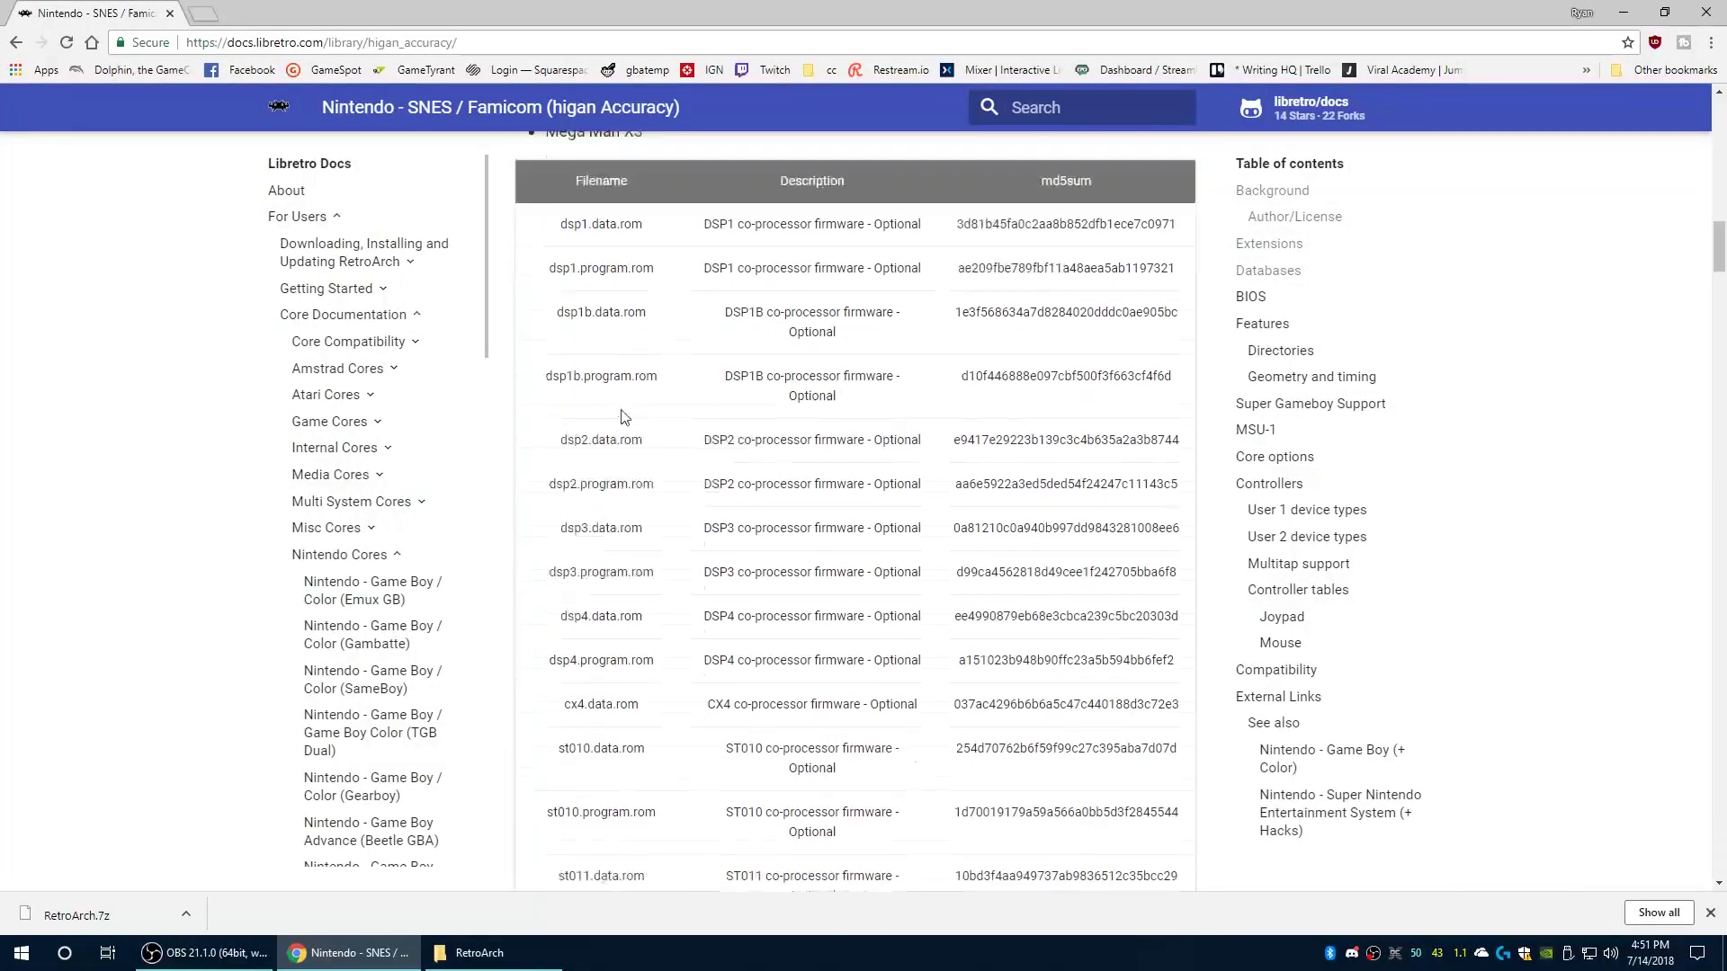
scroll(620, 676, "up", 5)
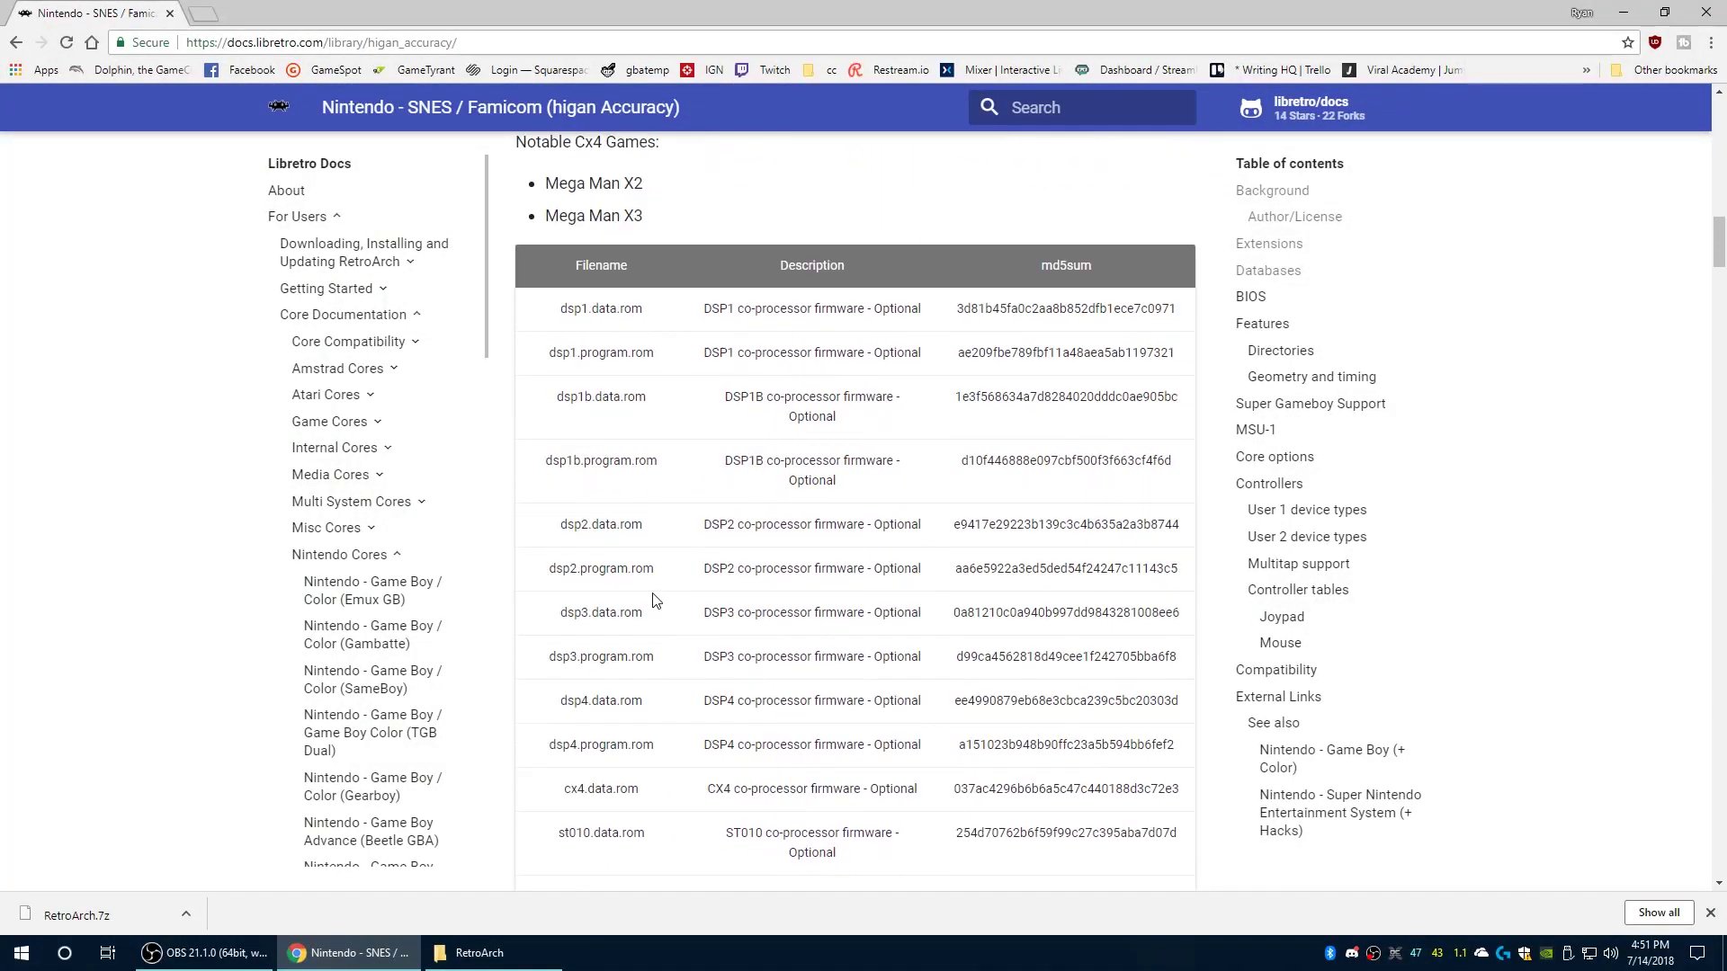
scroll(733, 569, "down", 2)
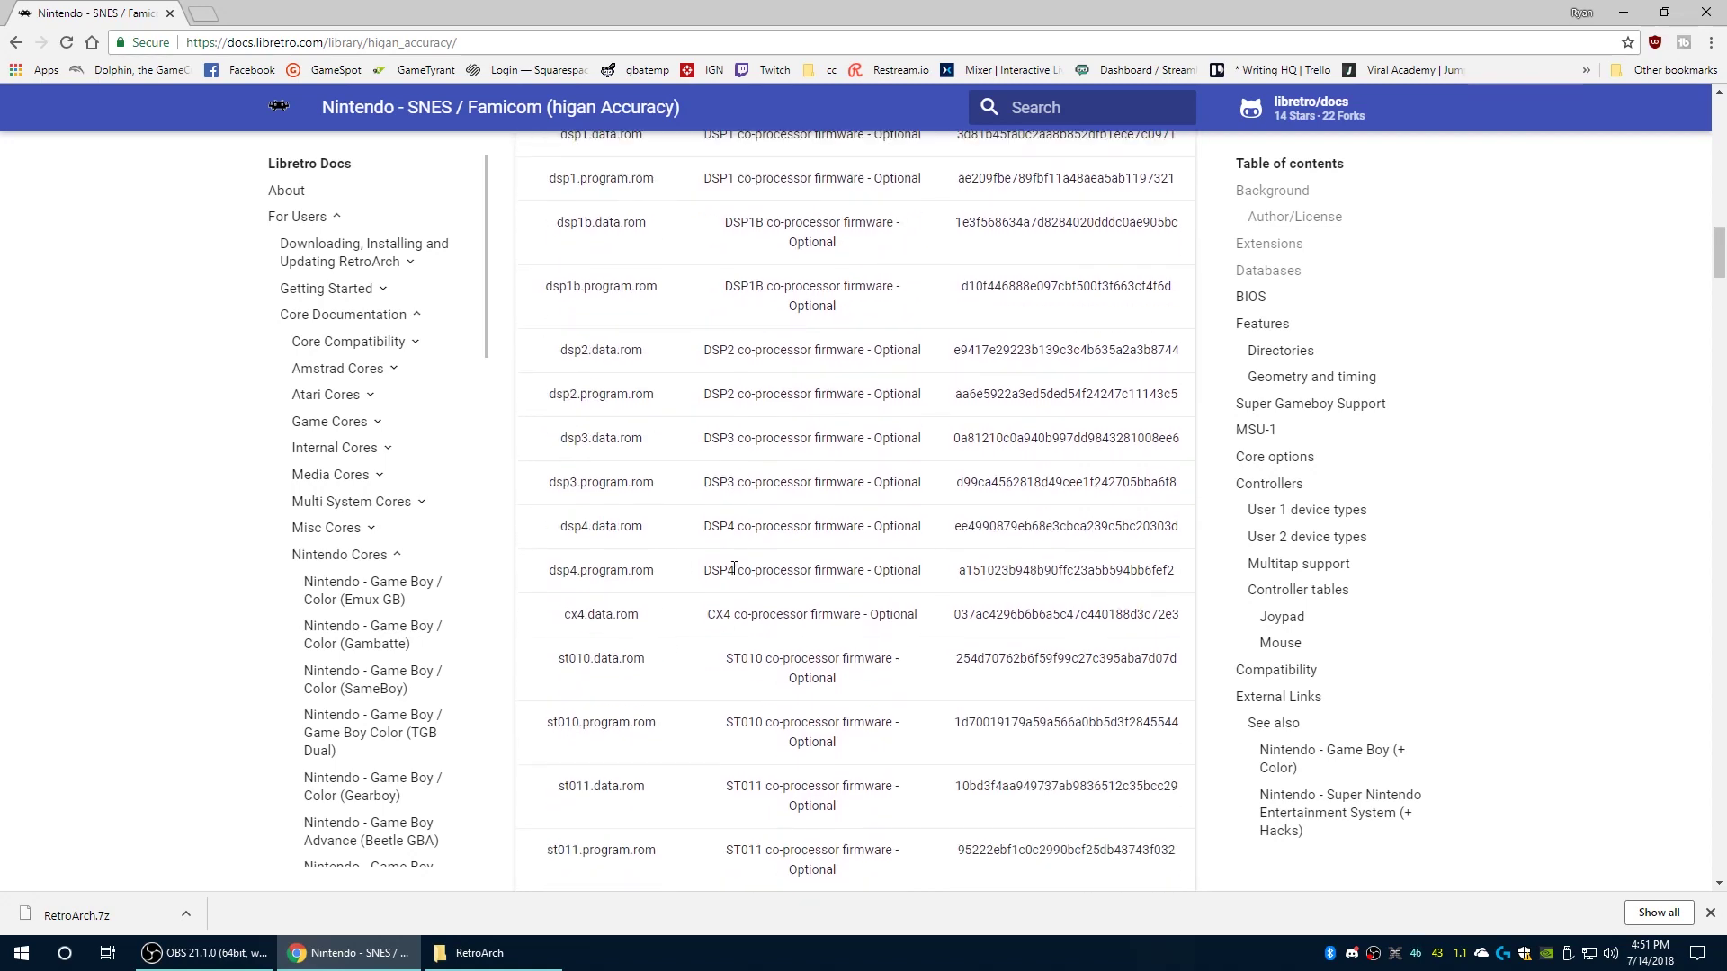
left_click(1622, 13)
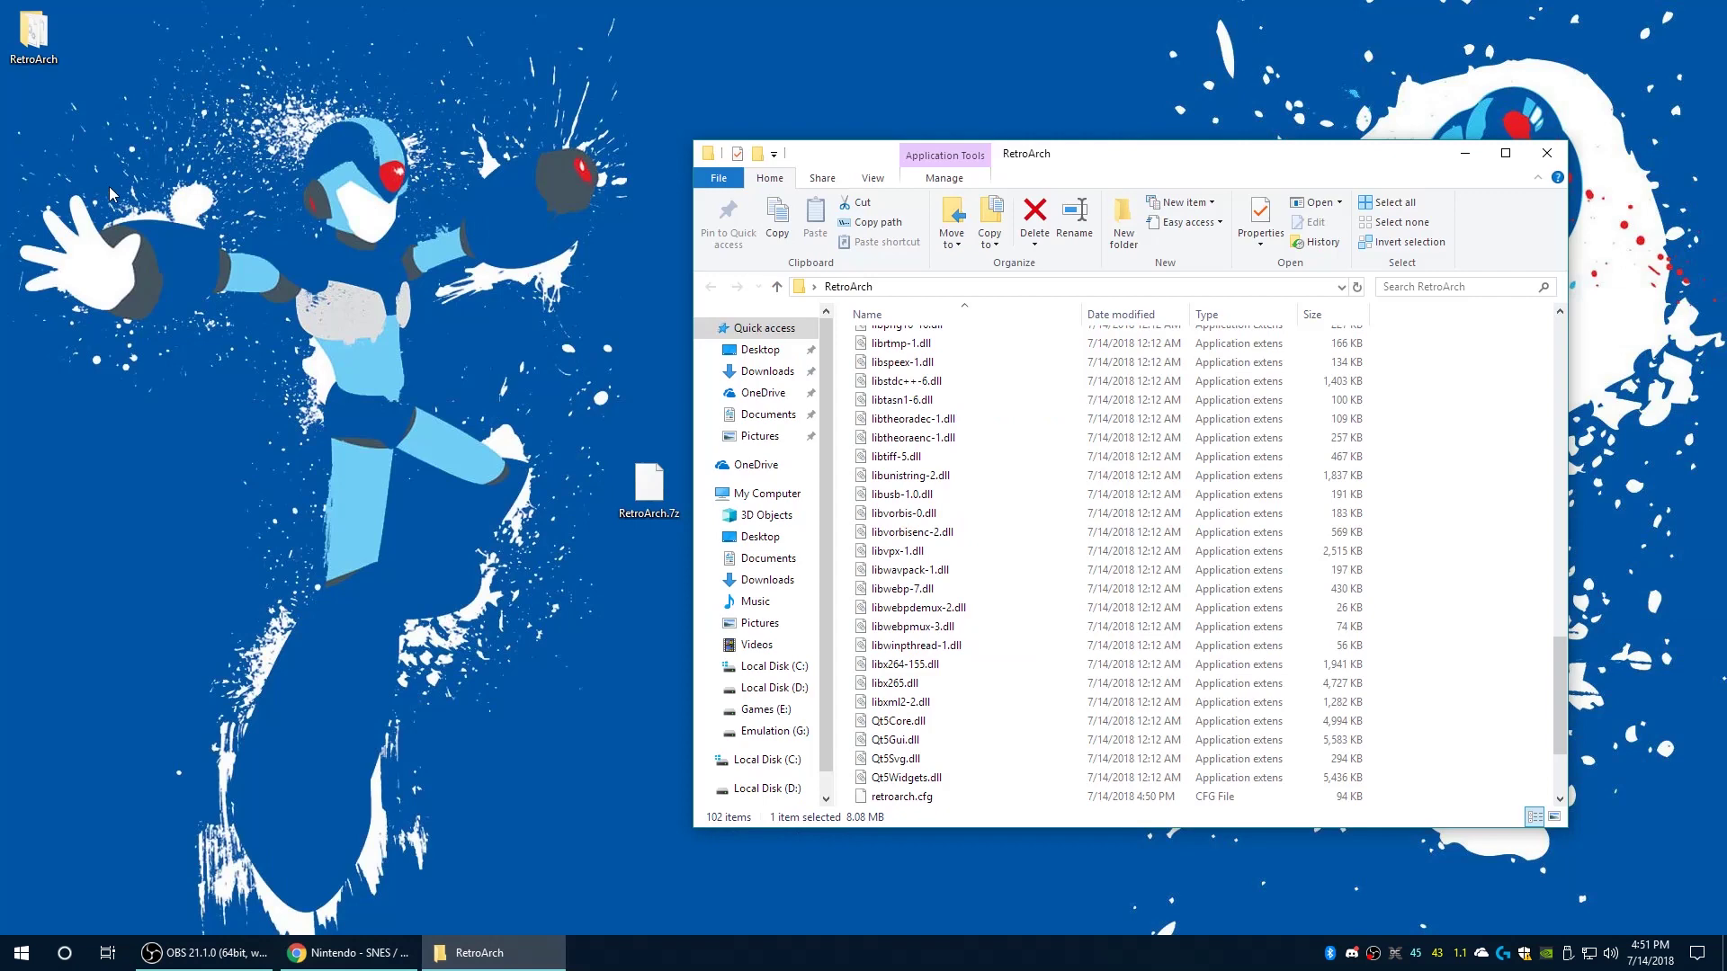
Step: Open RetroArch's system folder and the SNES Bios Files folder side by side
scroll(1118, 589, "up", 20)
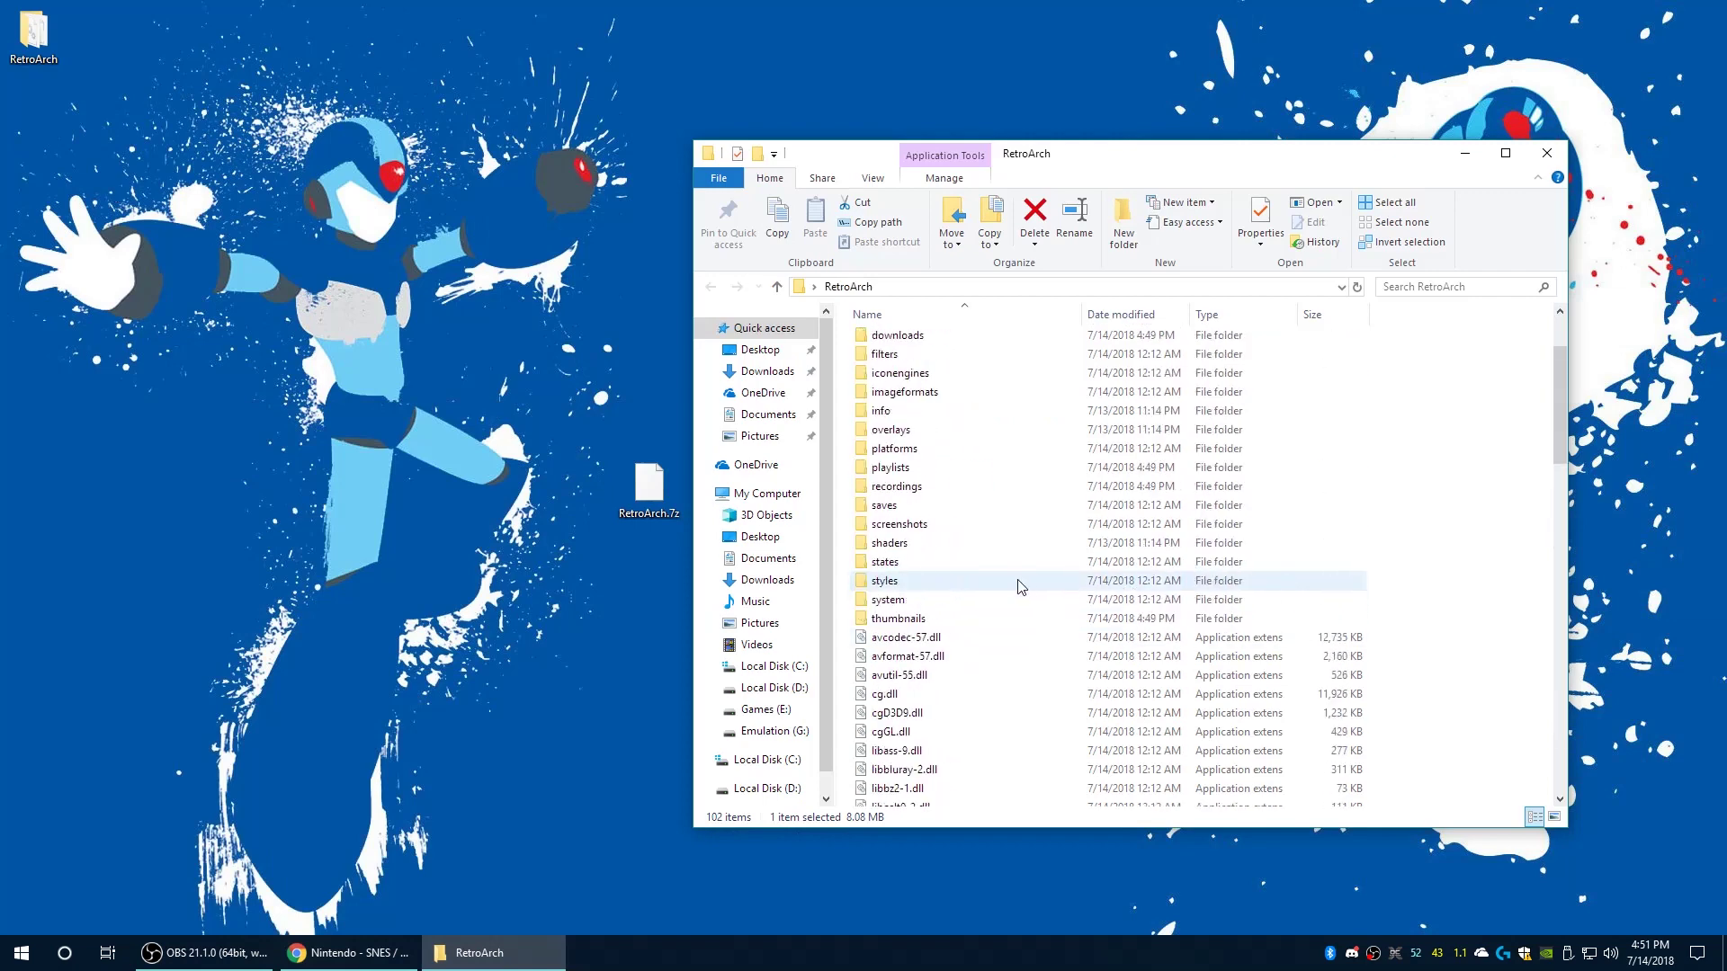
double_click(896, 603)
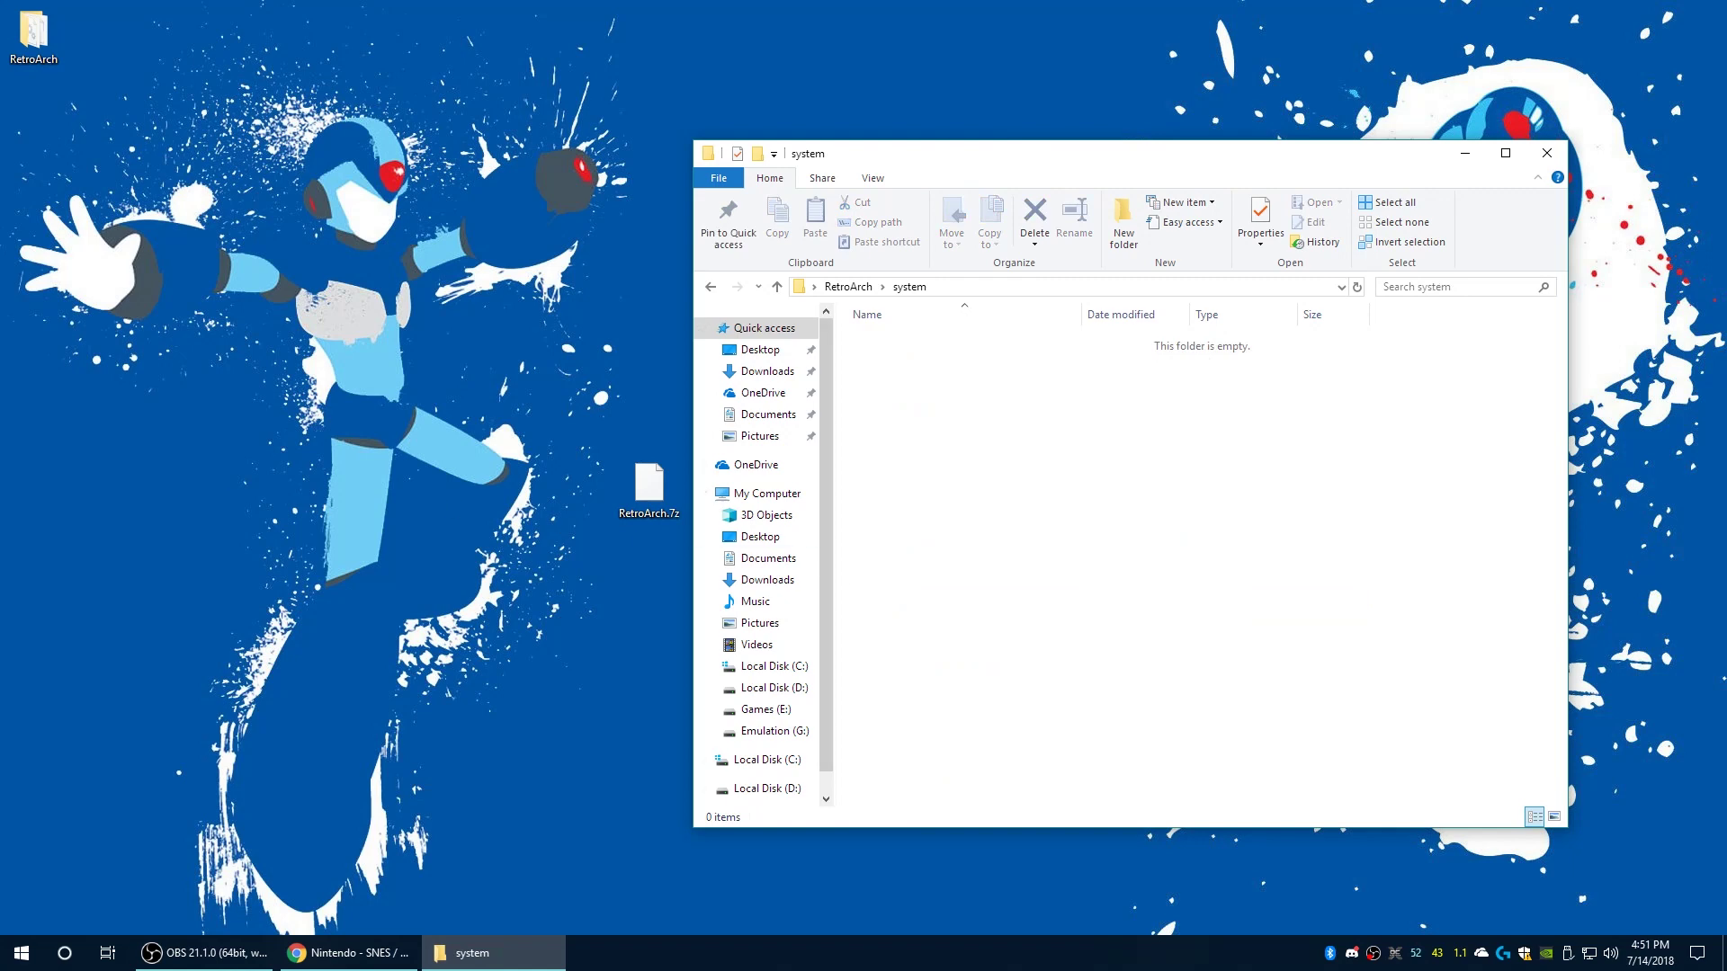
left_click_drag(321, 779, 309, 481)
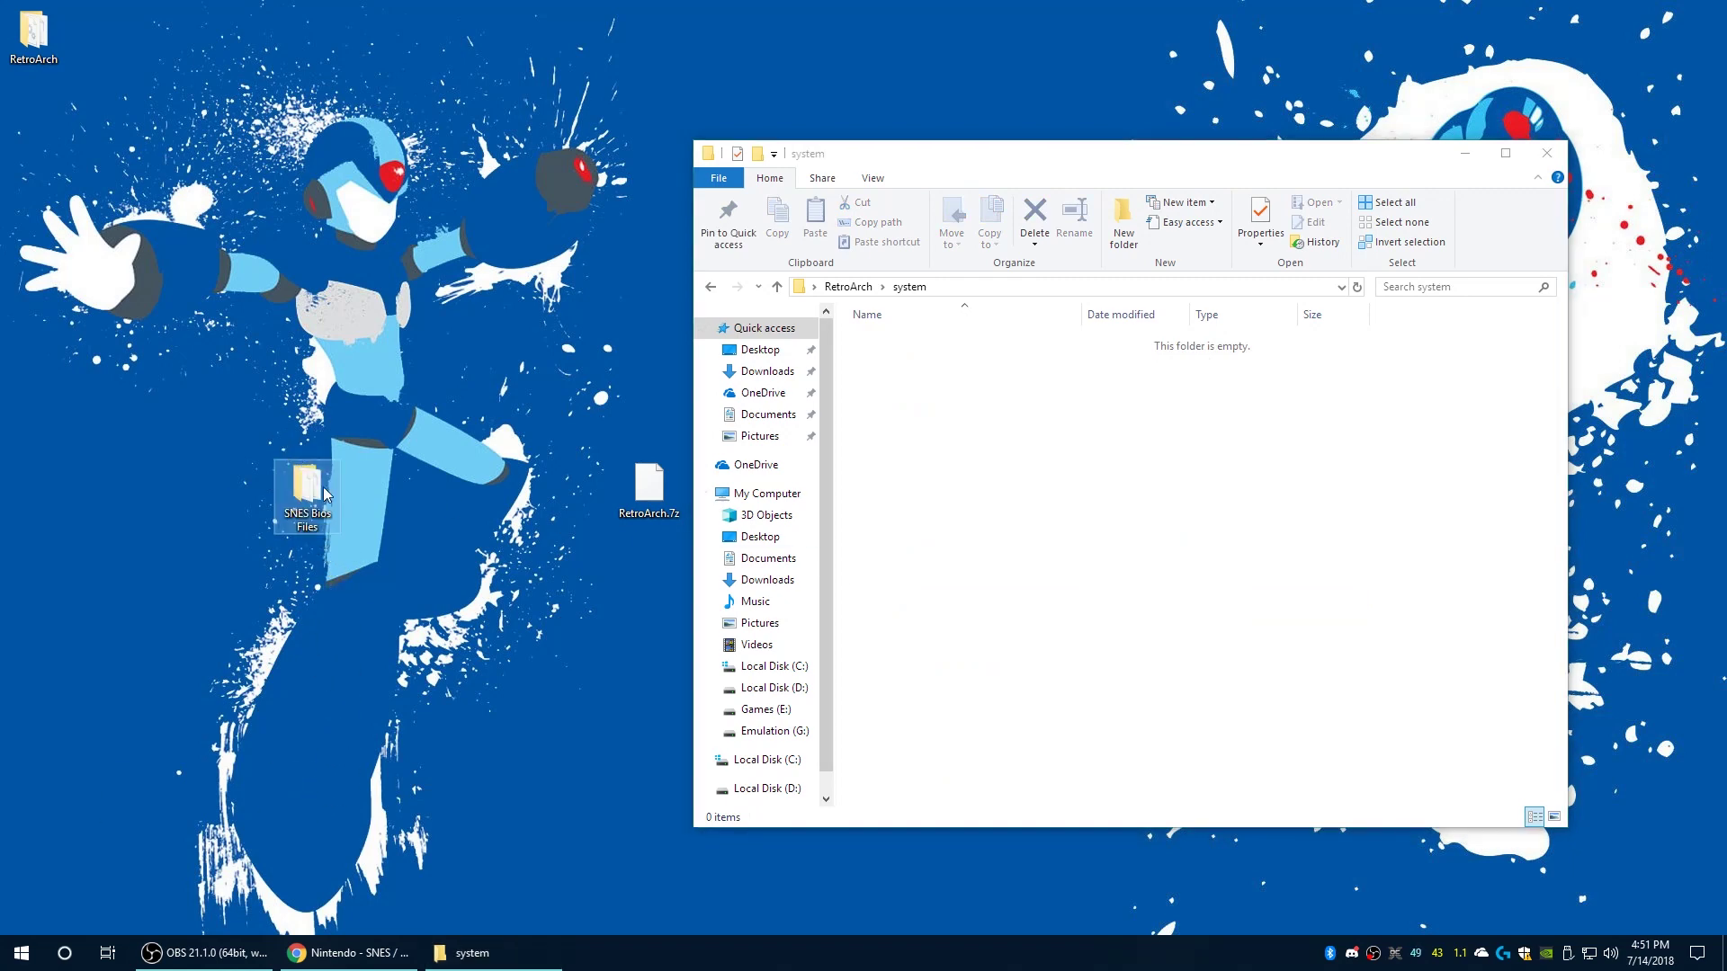
double_click(310, 490)
left_click_drag(1017, 191, 579, 205)
Step: Move all 25 SNES firmware files into the system folder and relaunch retroarch.exe
left_click_drag(959, 387, 723, 844)
left_click_drag(522, 836, 1307, 642)
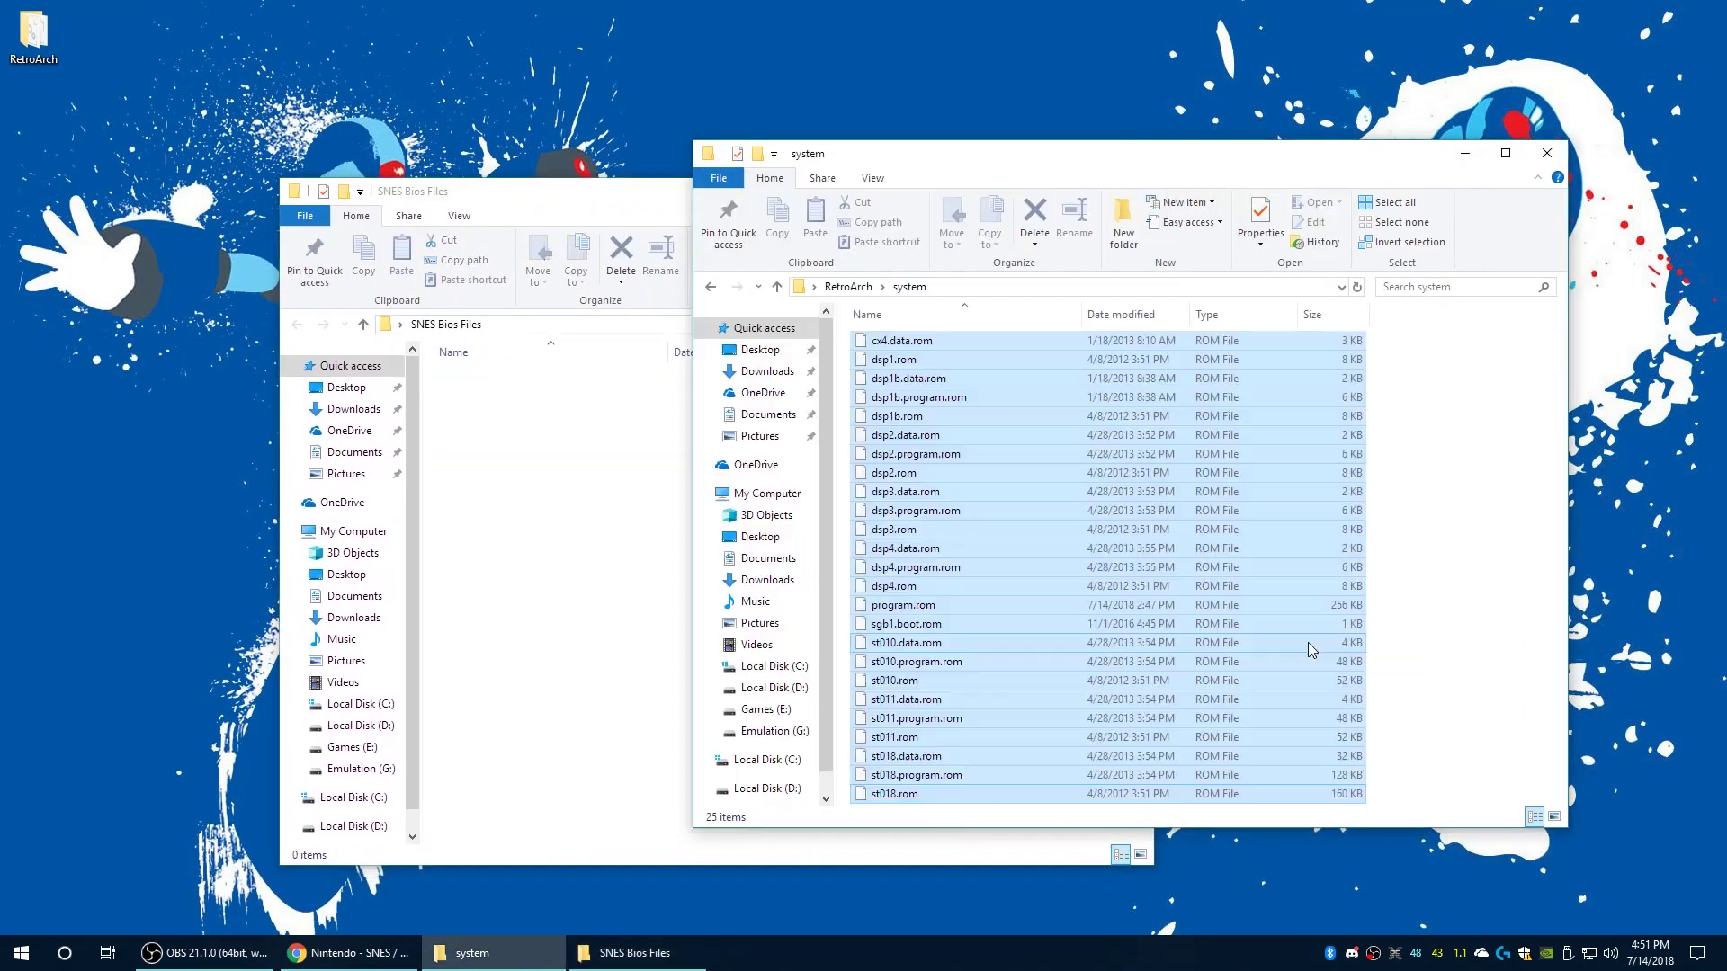
left_click(1499, 501)
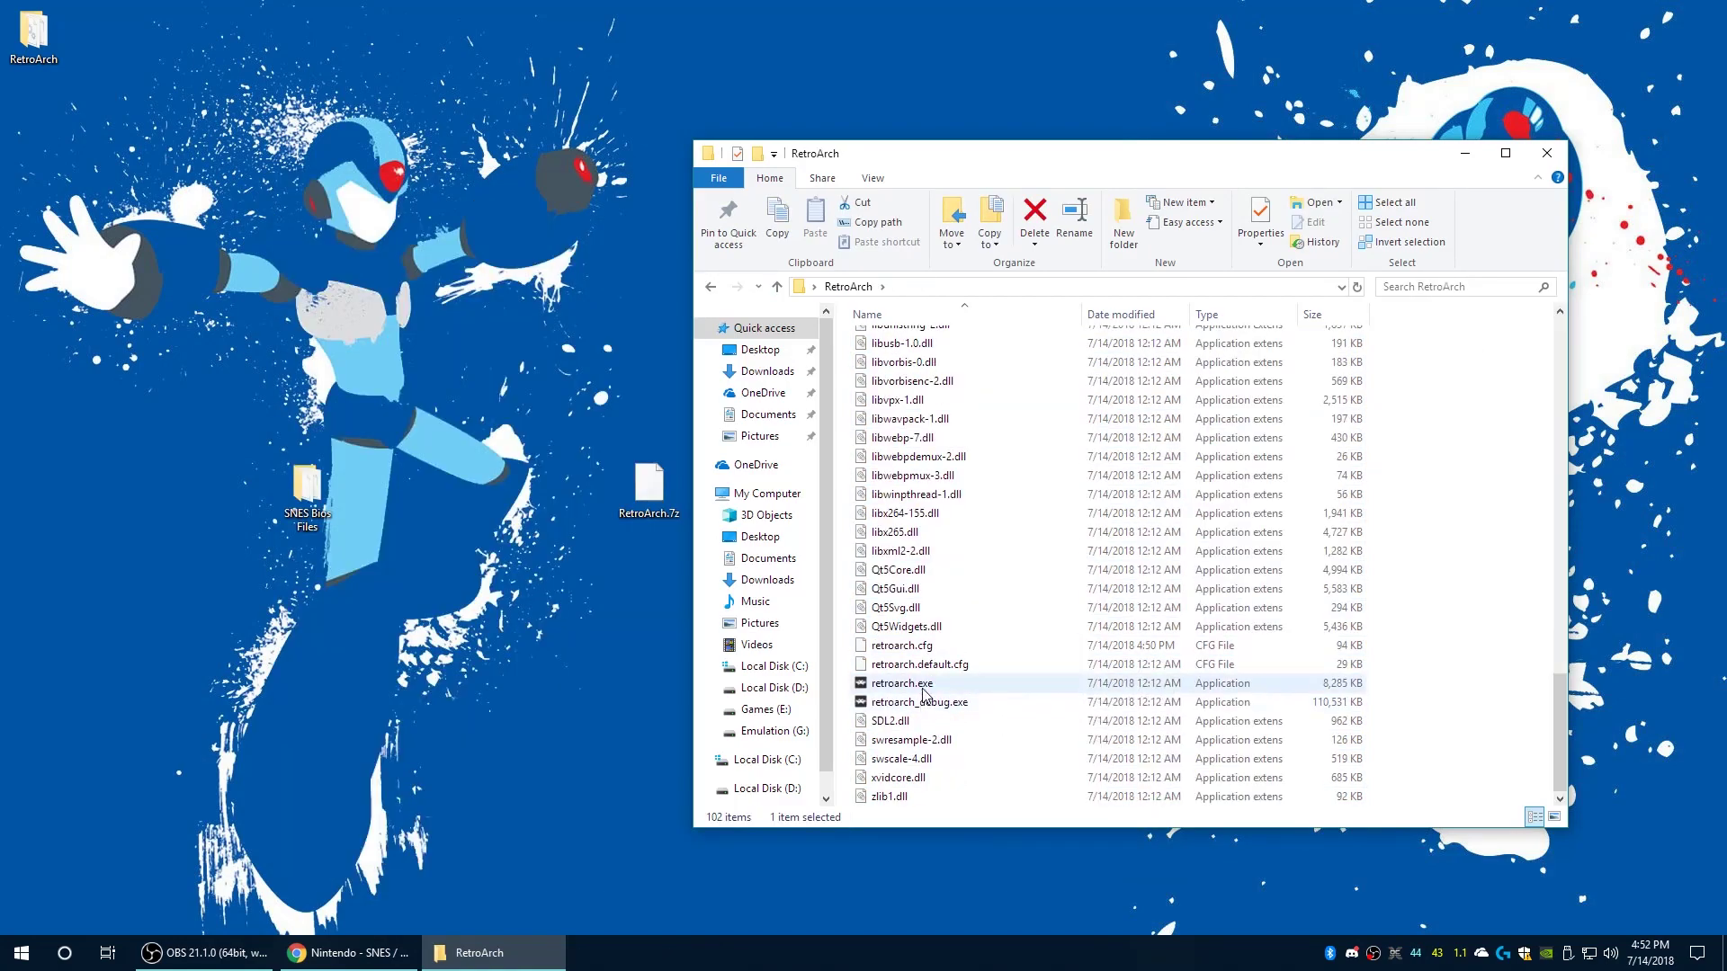
double_click(890, 679)
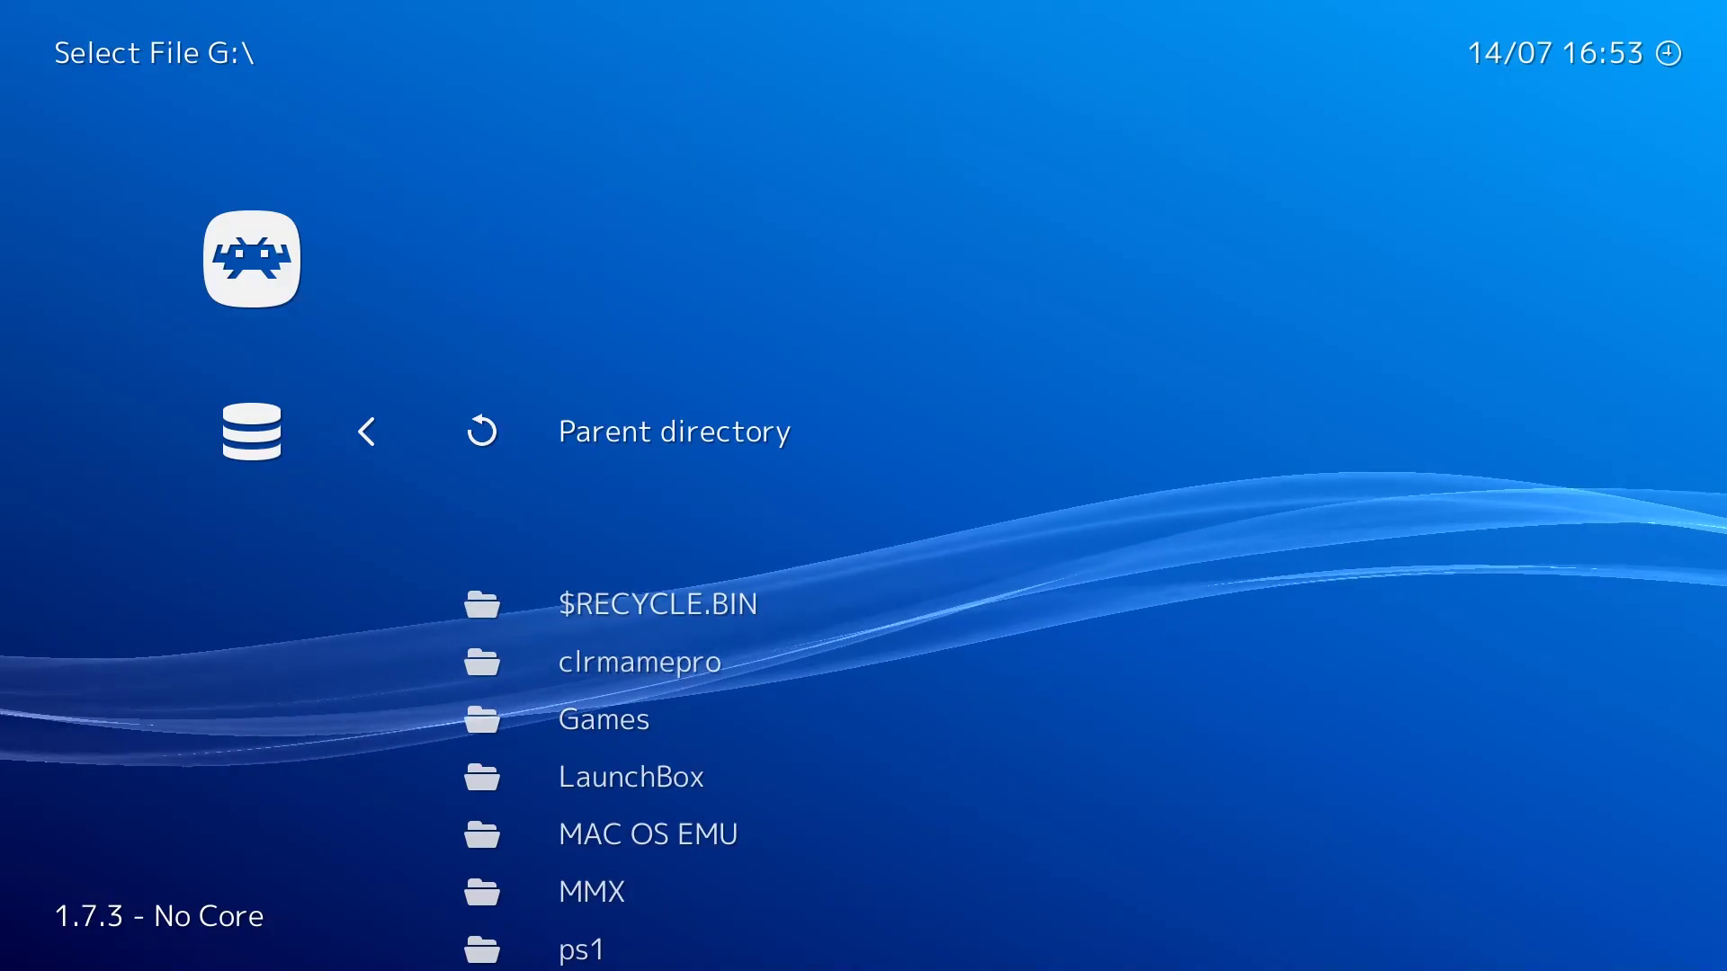
Step: Load the Mega Man X3 ROM and pick GAME START on its title menu
key("Down")
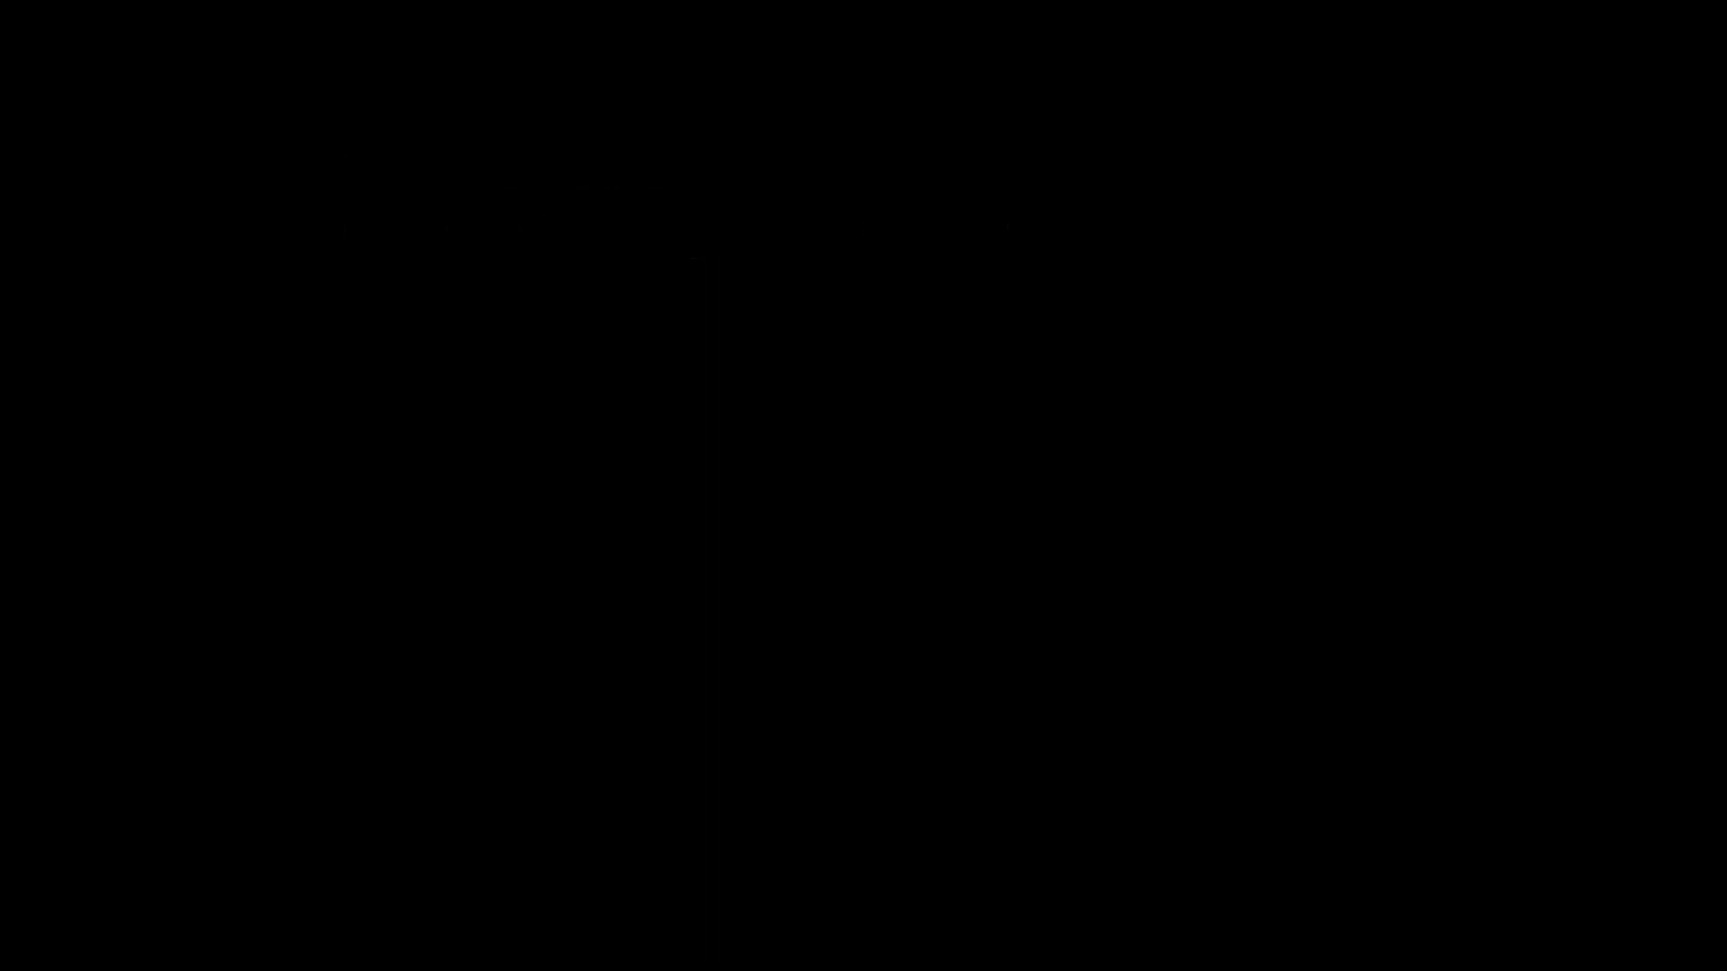
key("Down")
key("Down")
key("Return")
key("Down")
key("Down")
key("Up")
key("Up")
key("Return")
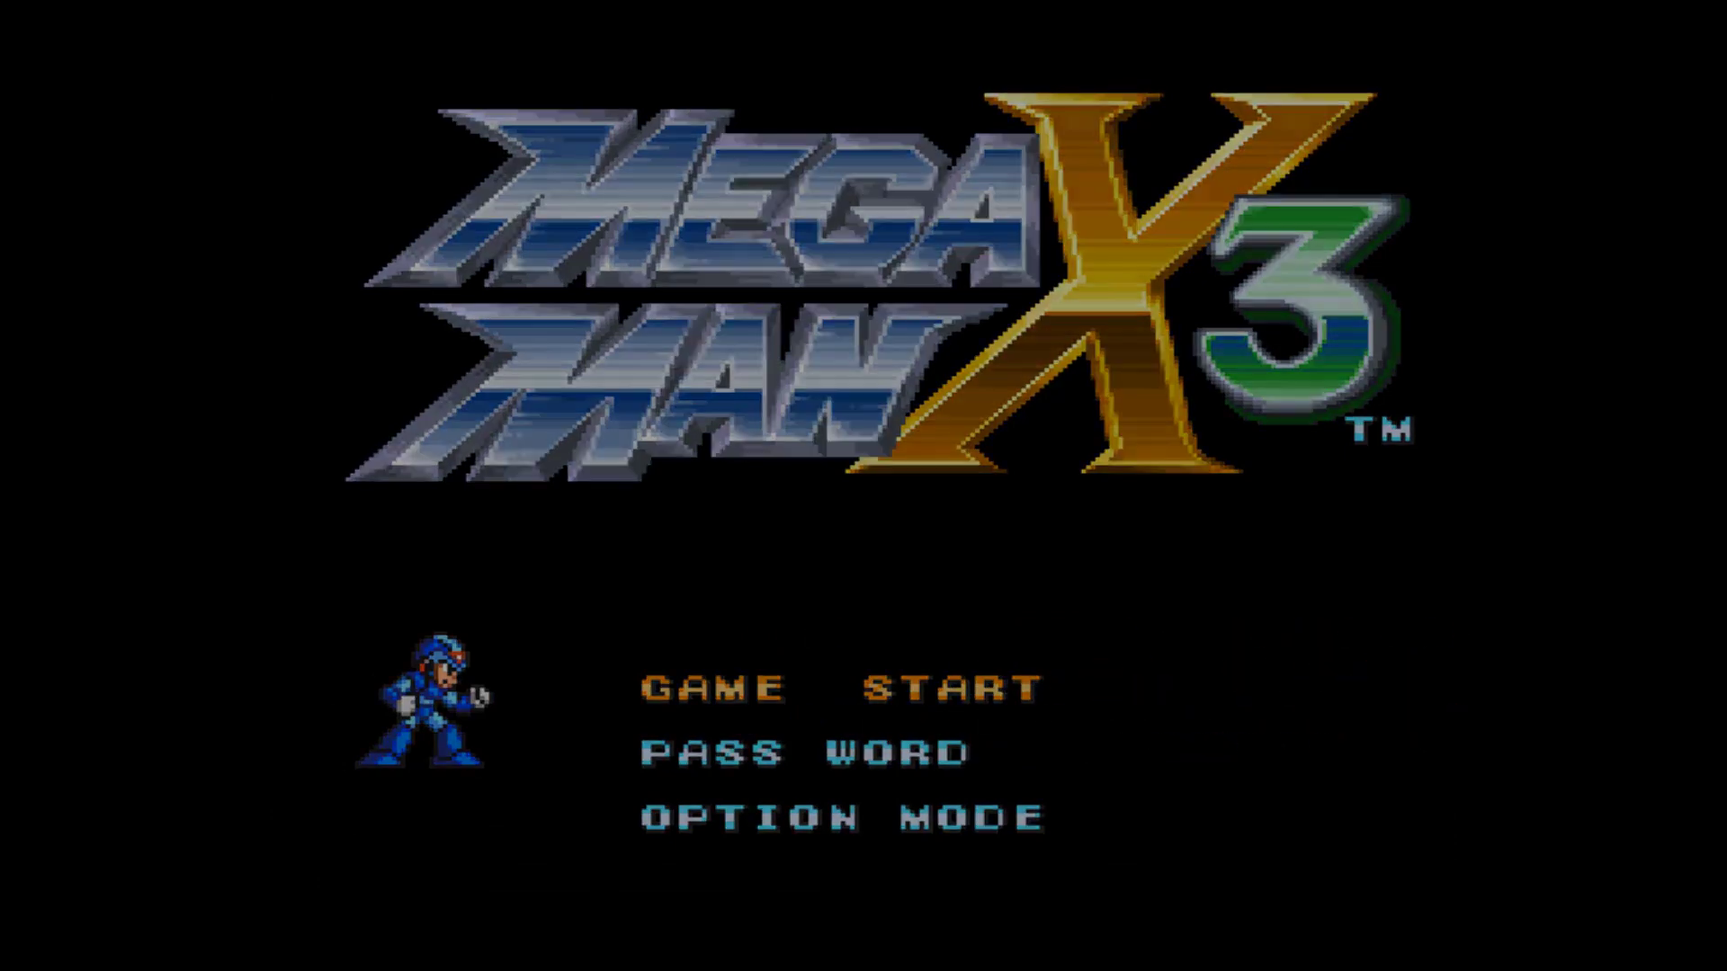